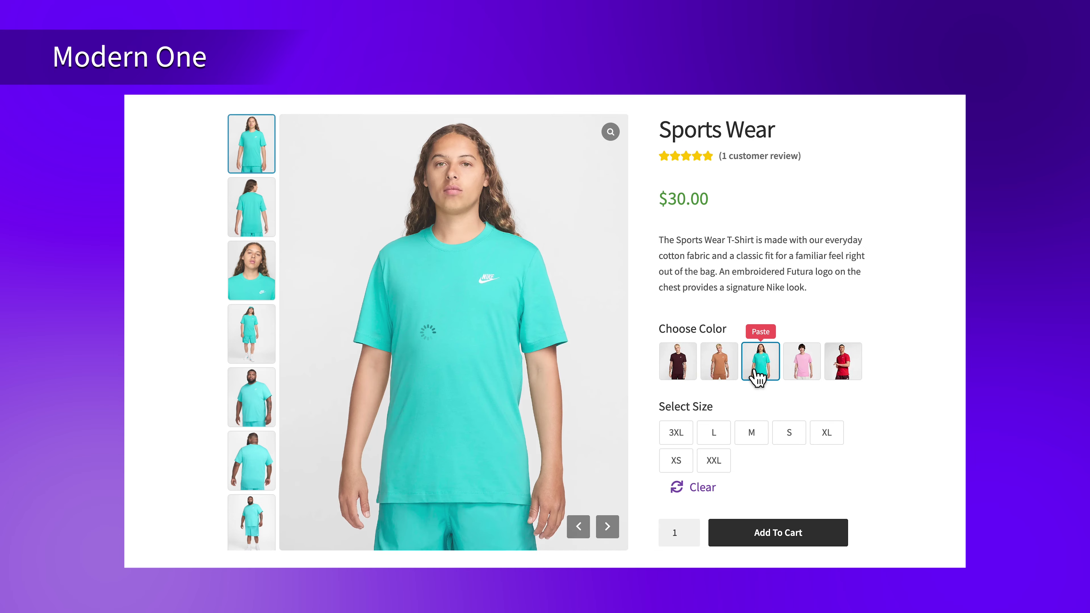
Swap the Sports Wear gallery to the pink shirt's images, then the red shirt's
left_click(809, 376)
left_click(832, 378)
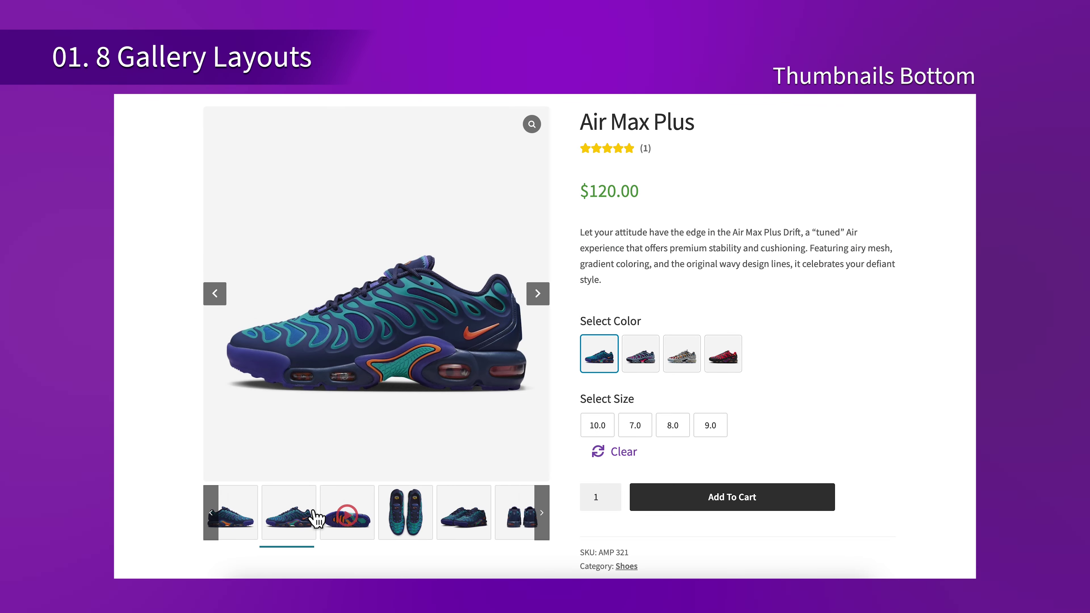
Step through the shoe gallery views to the close-up, then switch to its second colour
left_click(353, 519)
left_click(426, 523)
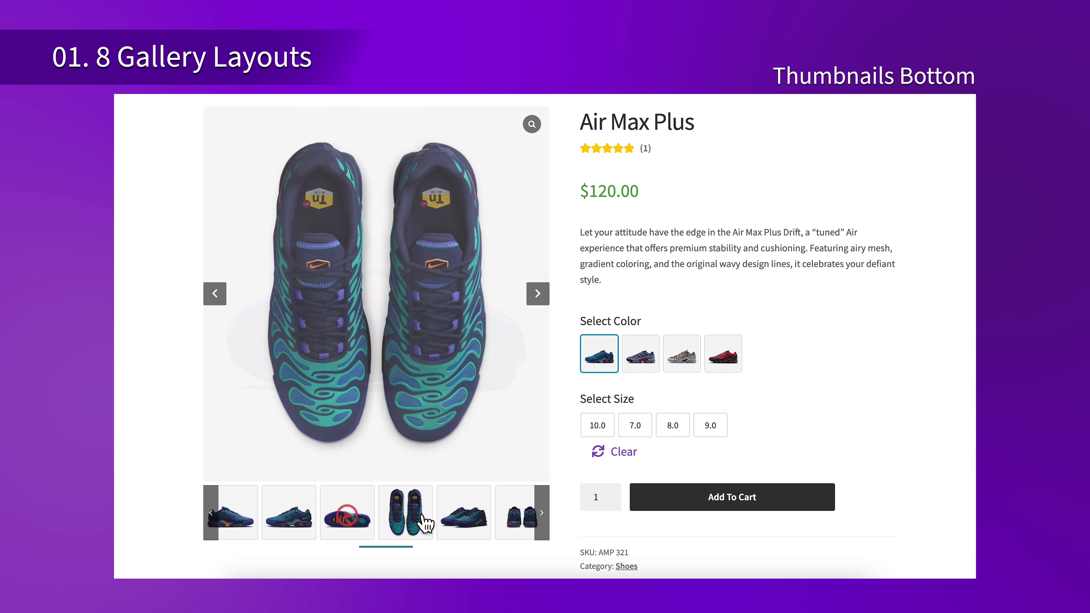
left_click(484, 521)
left_click(534, 522)
left_click(541, 515)
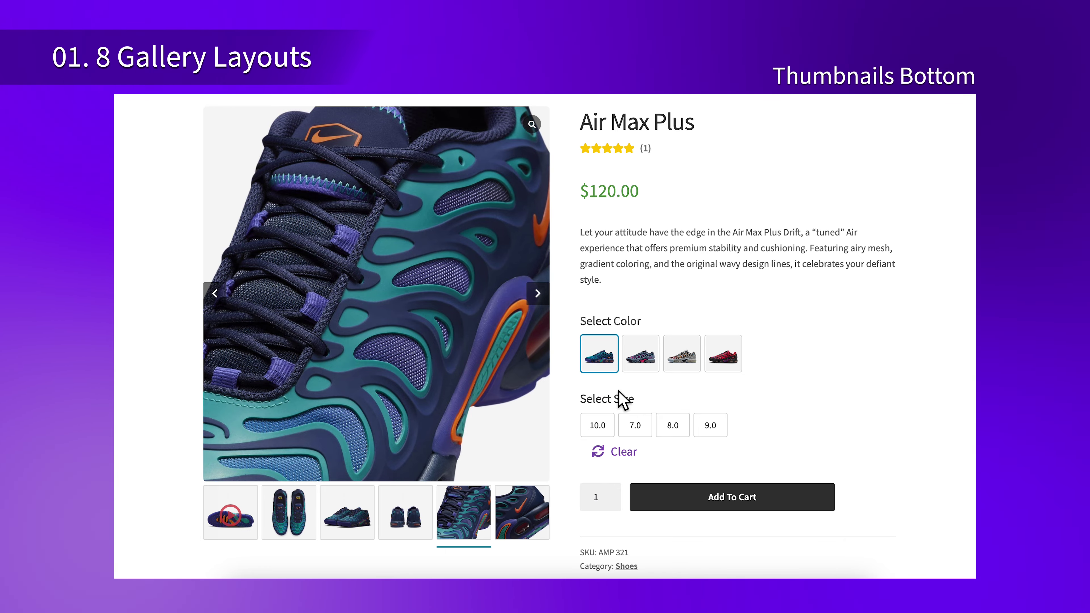
left_click(638, 353)
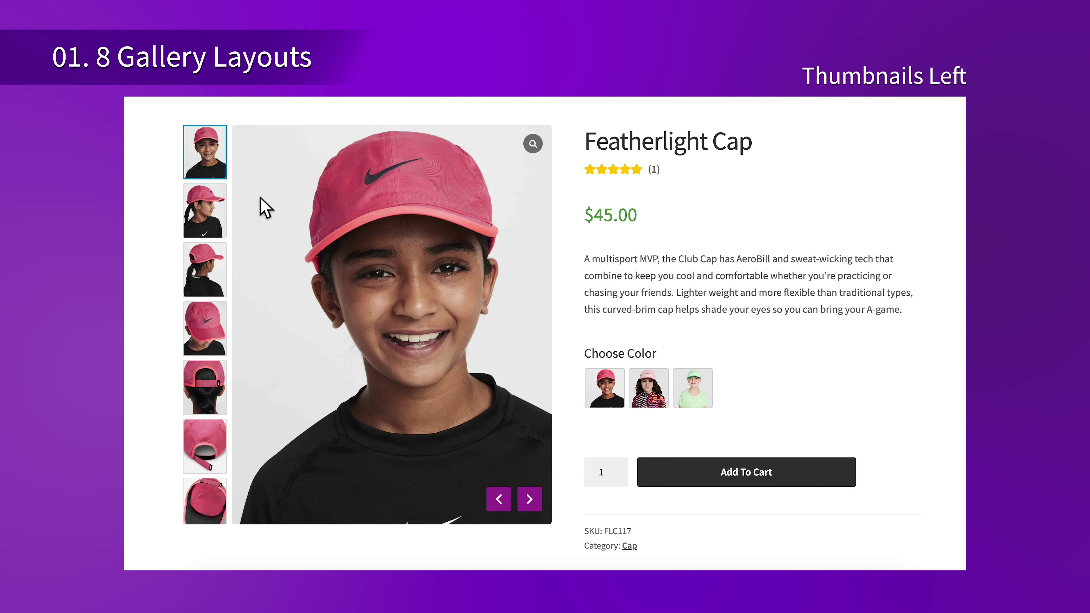
Browse the cap's images through to the inside-back view
left_click(219, 206)
left_click(219, 287)
left_click(220, 321)
left_click(208, 391)
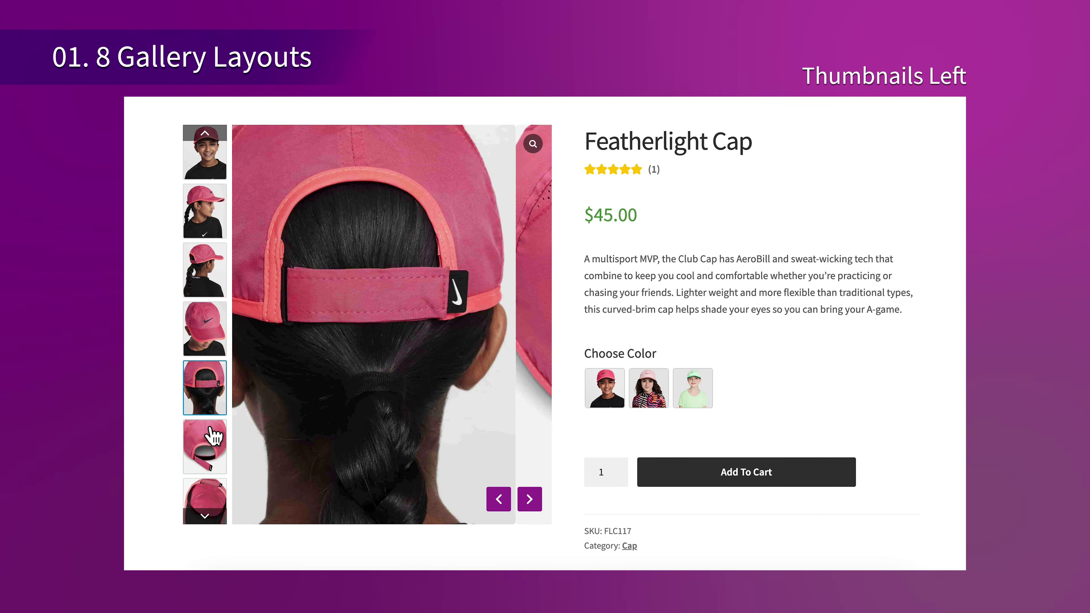
left_click(211, 434)
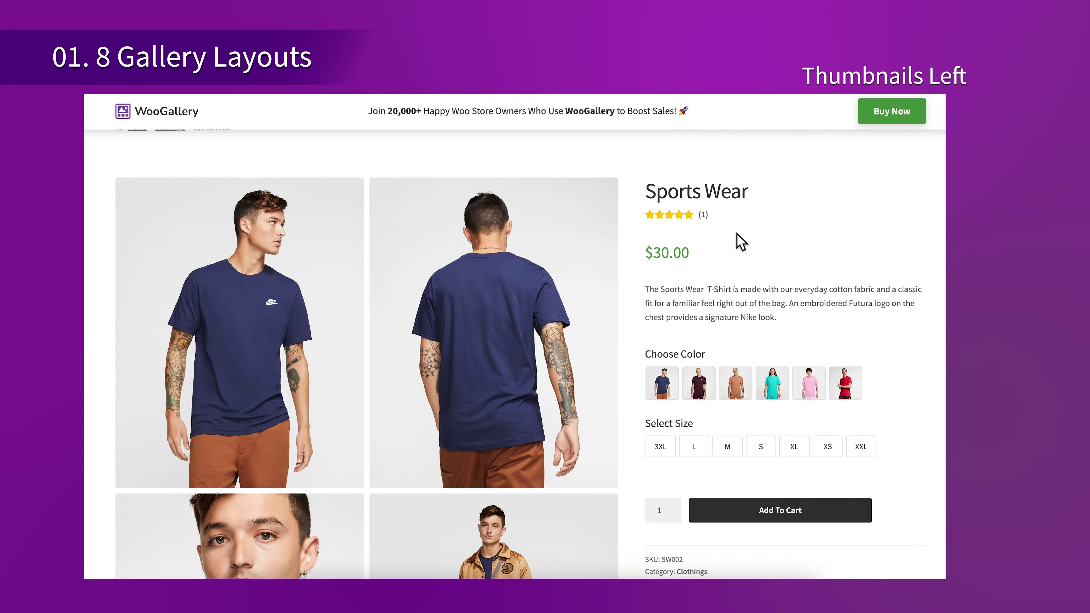
Expand the grid gallery to reveal more images, then collapse it again
scroll(407, 406, "down", 5)
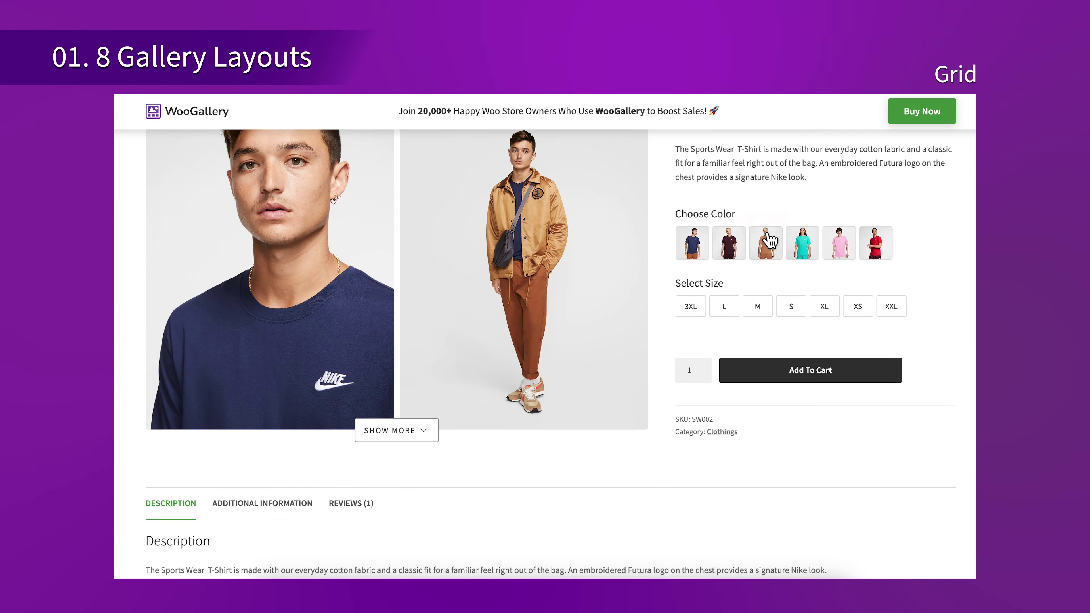
left_click(406, 404)
scroll(406, 412, "down", 5)
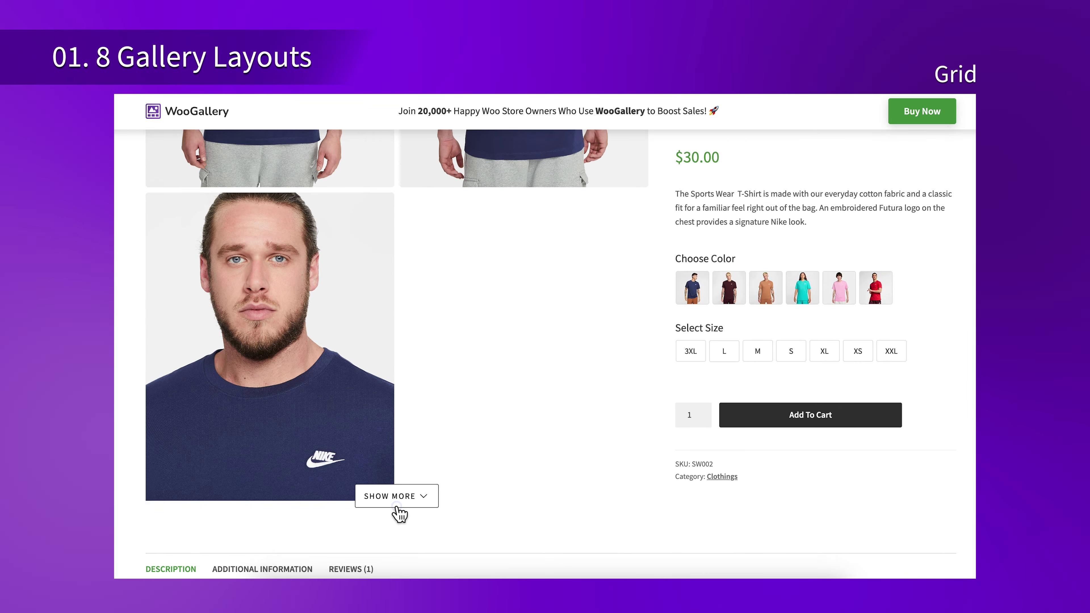
left_click(397, 503)
scroll(397, 508, "up", 10)
scroll(695, 429, "up", 2)
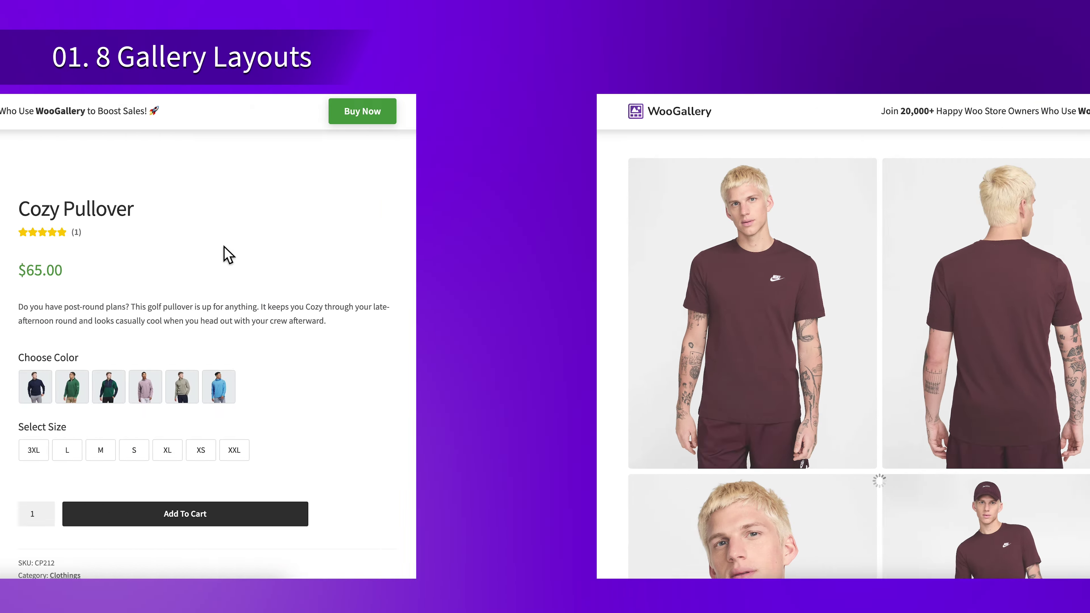
scroll(792, 254, "down", 2)
scroll(792, 255, "down", 10)
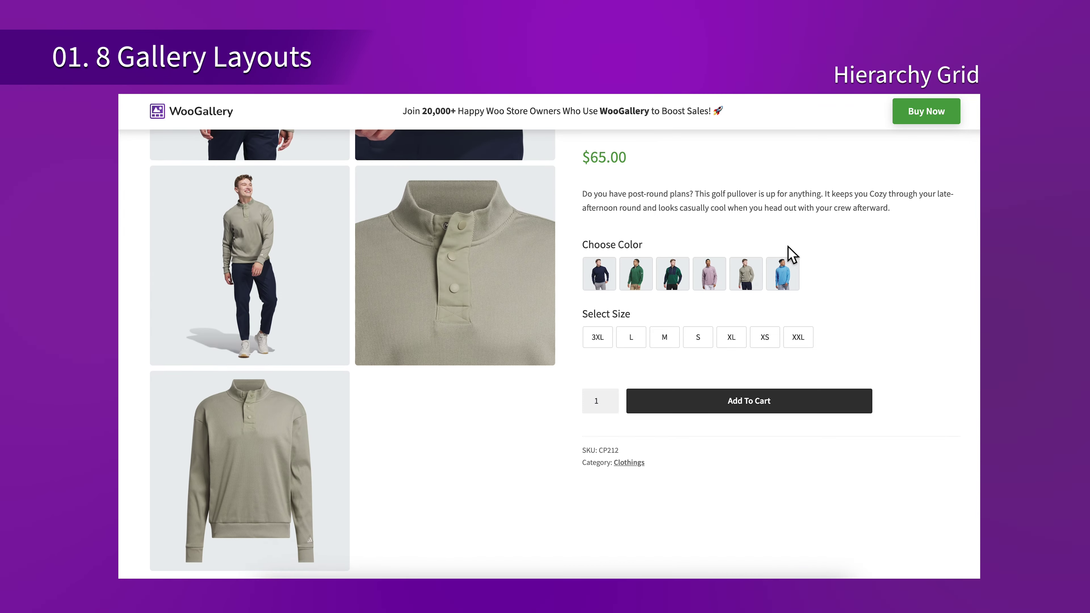
Show the navy pullover's images, then the seven Custom Dunk Low images and the blue shoe variant
left_click(599, 274)
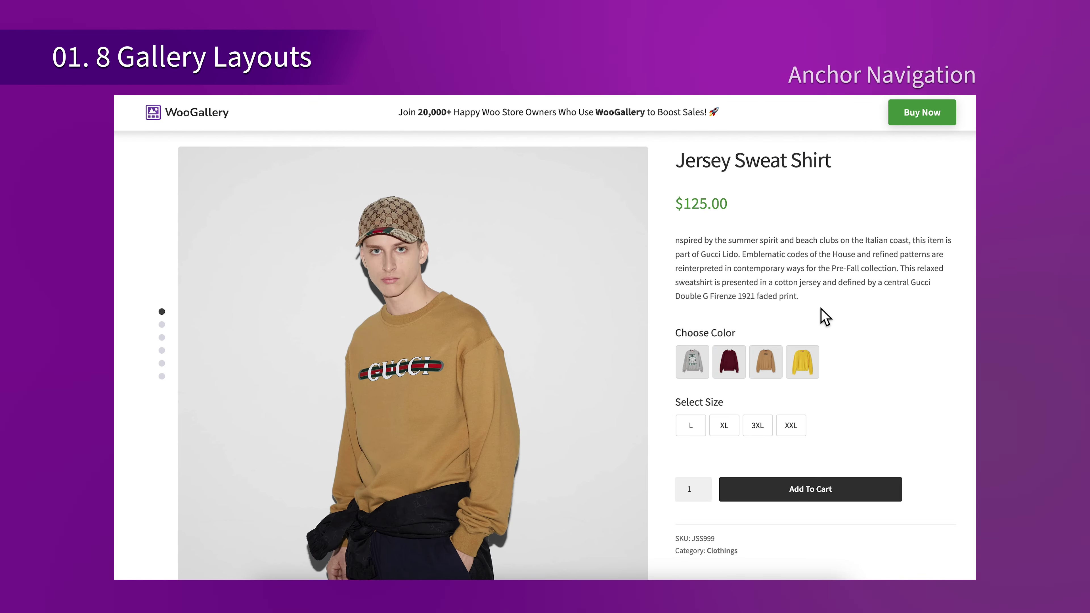
scroll(824, 316, "down", 10)
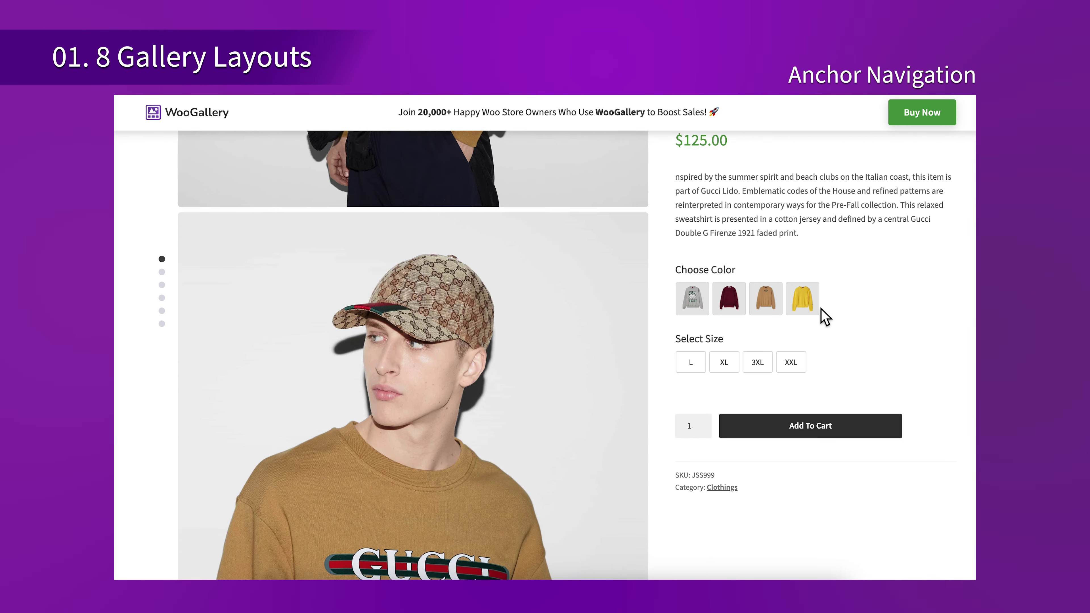
scroll(821, 309, "down", 10)
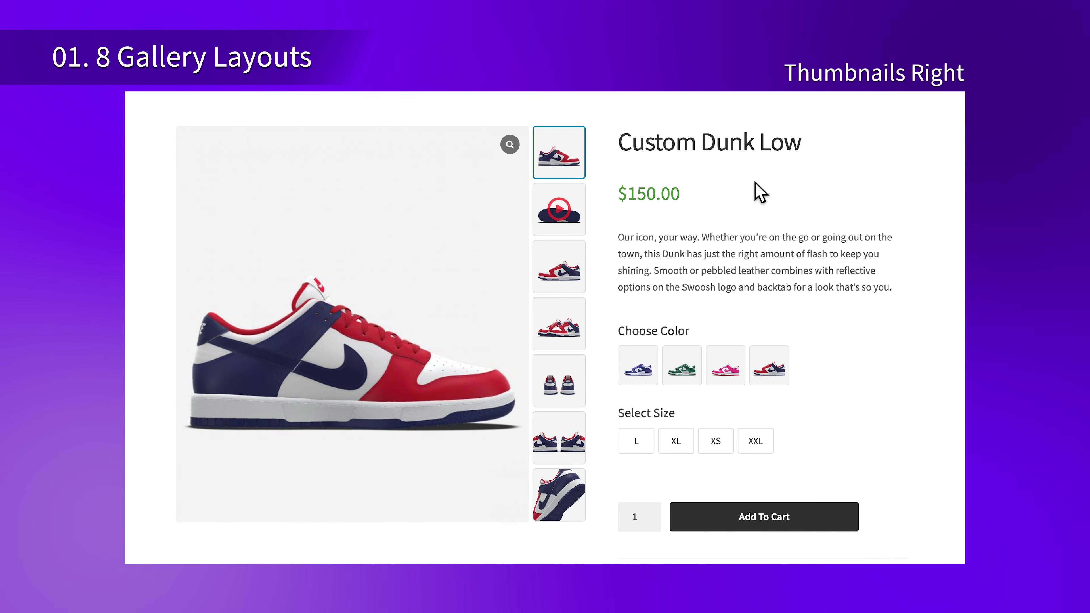
left_click(457, 210)
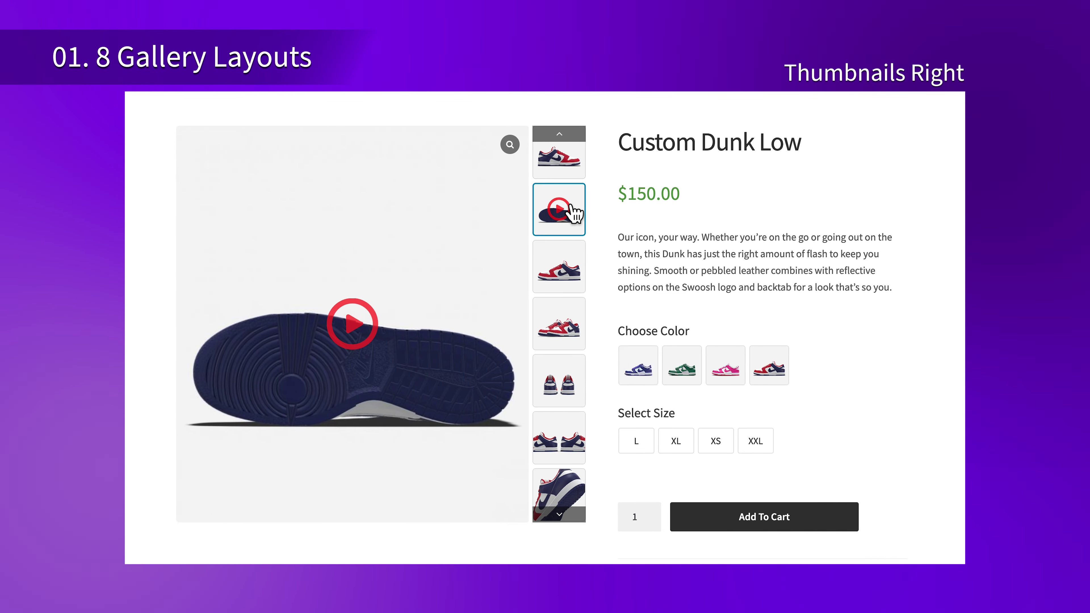
left_click(458, 268)
left_click(458, 324)
left_click(569, 391)
left_click(571, 445)
left_click(560, 493)
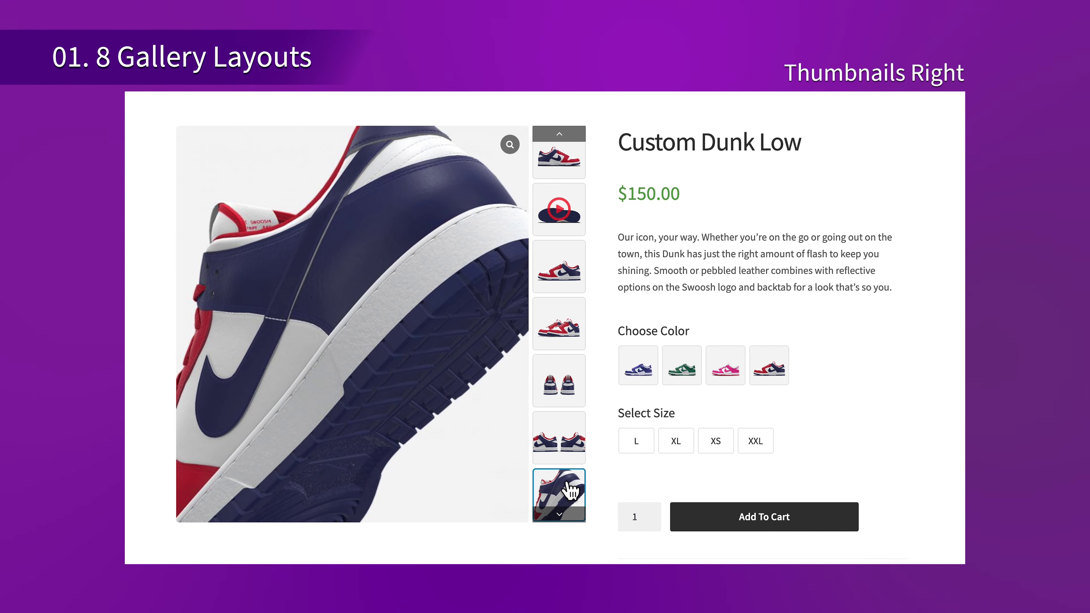
left_click(637, 365)
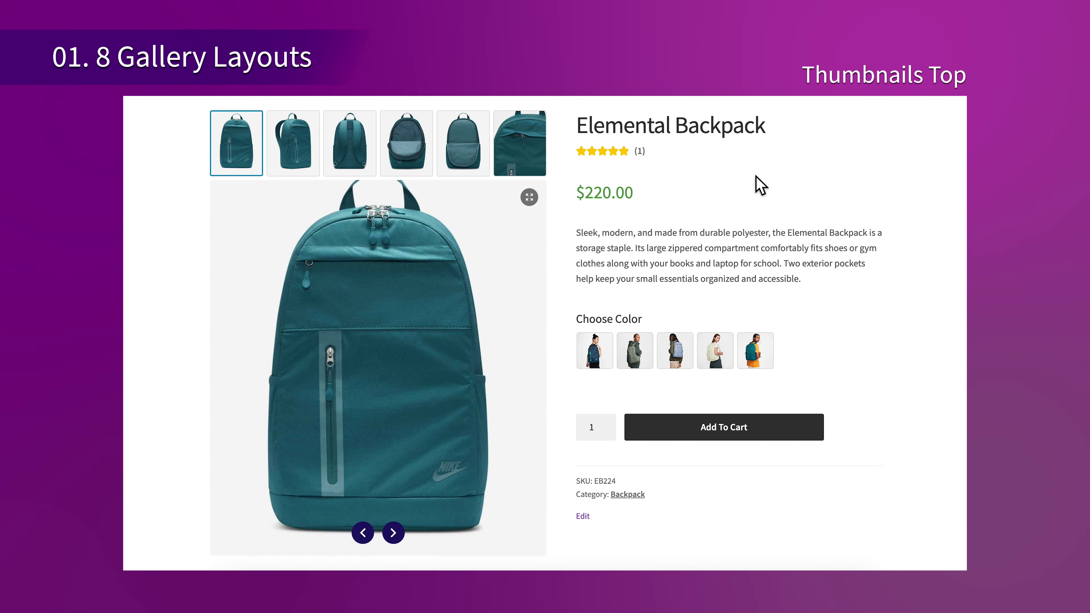
Browse the backpack's five images, then load the navy backpack's gallery
left_click(287, 170)
left_click(353, 165)
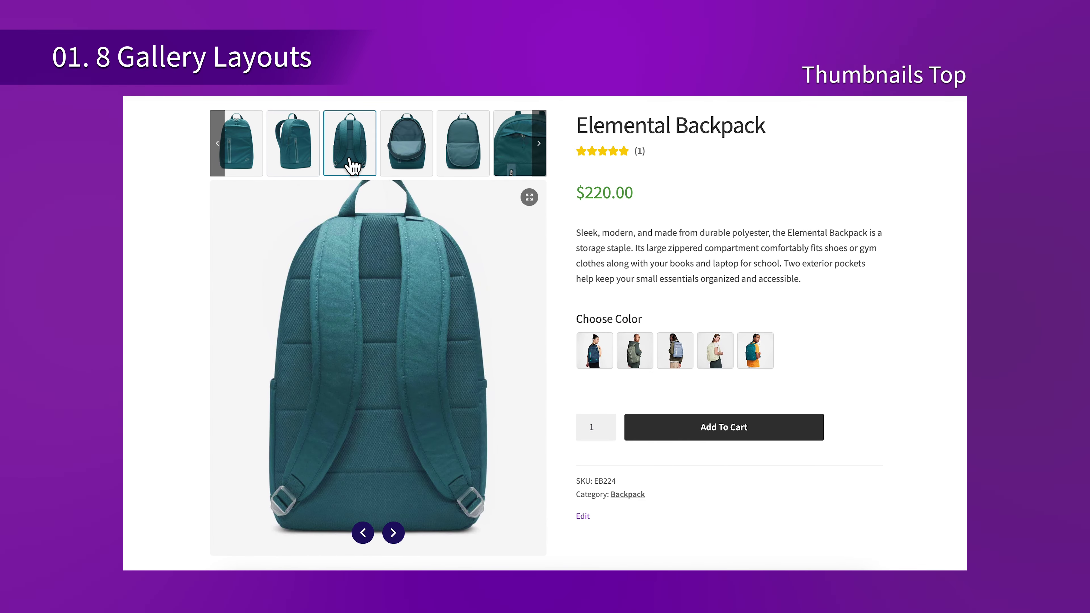
left_click(413, 165)
left_click(466, 167)
left_click(607, 356)
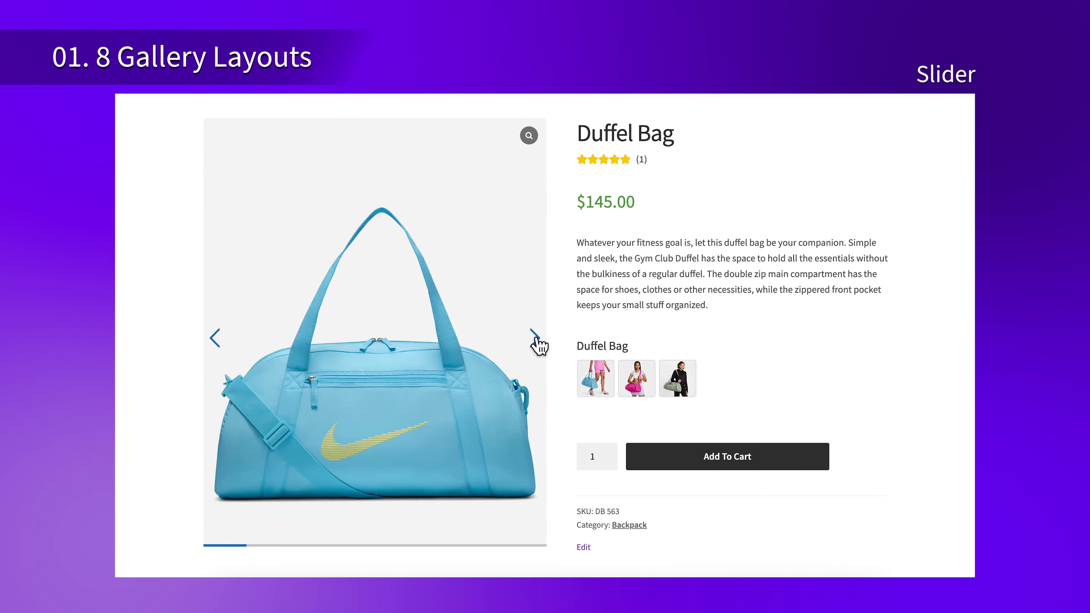
Slide the duffel bag gallery to the logo close-up, show the pink bag, then edit the variation gallery
left_click(536, 339)
left_click(537, 339)
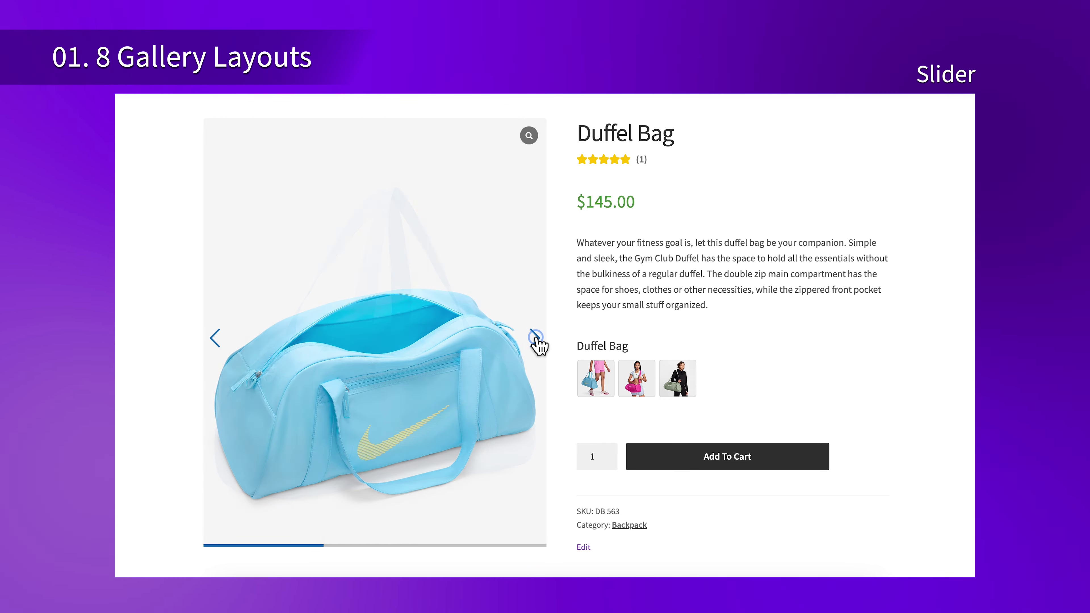
left_click(536, 339)
left_click(536, 339)
left_click(536, 339)
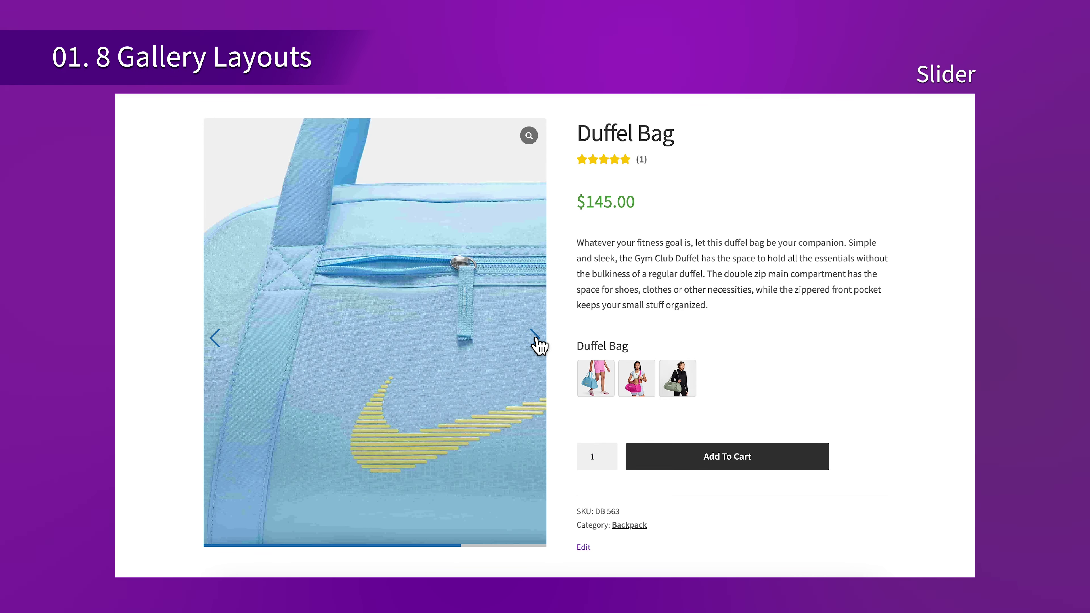
left_click(625, 373)
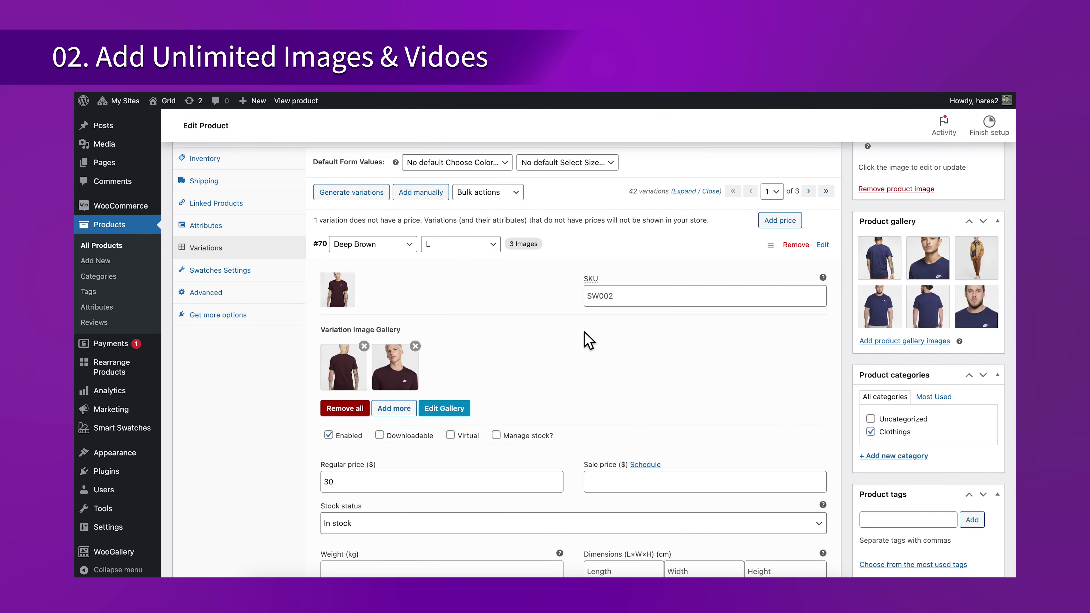
left_click(397, 410)
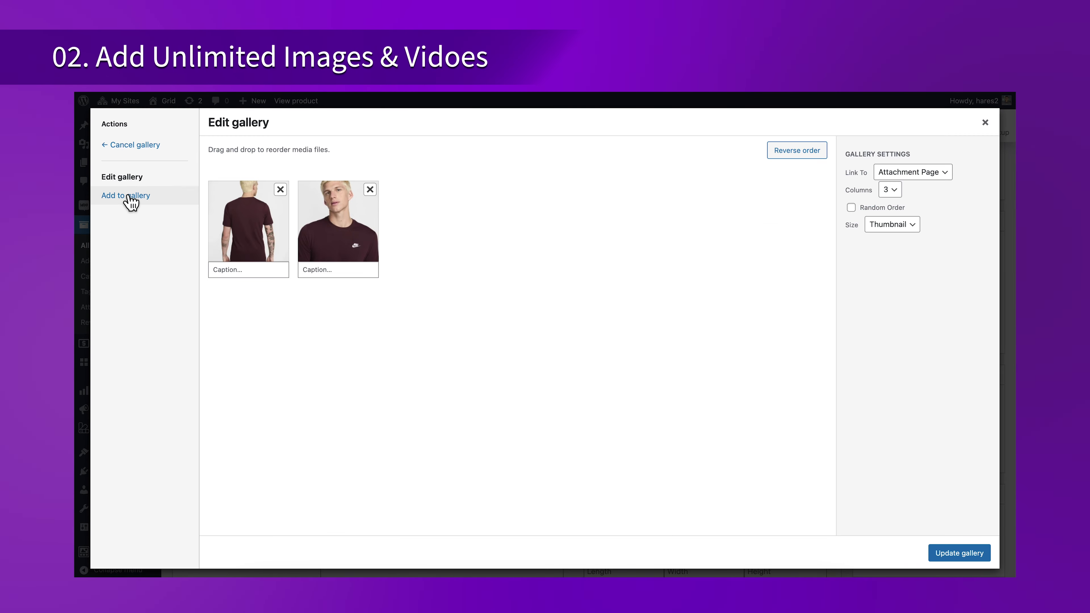
Add four maroon shirt images from the media library to the variation gallery
left_click(129, 198)
scroll(493, 415, "down", 3)
left_click(493, 415)
left_click(390, 410)
left_click(326, 410)
left_click(247, 412)
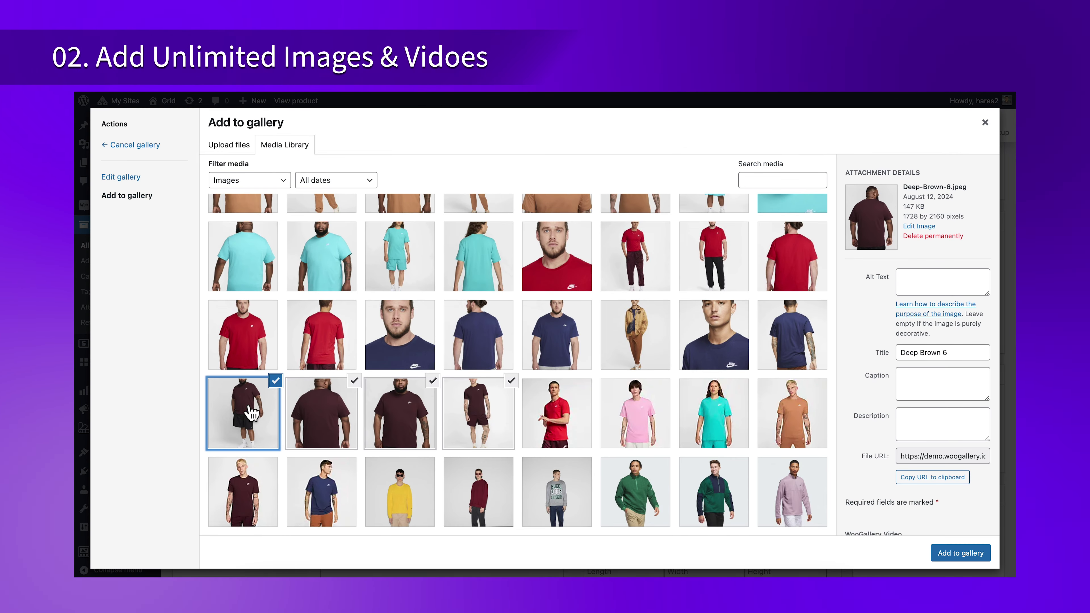
left_click(960, 553)
Check the new images' details, update the six-image gallery, and reorder the black-shorts and full-body images
left_click(431, 214)
scroll(920, 403, "down", 5)
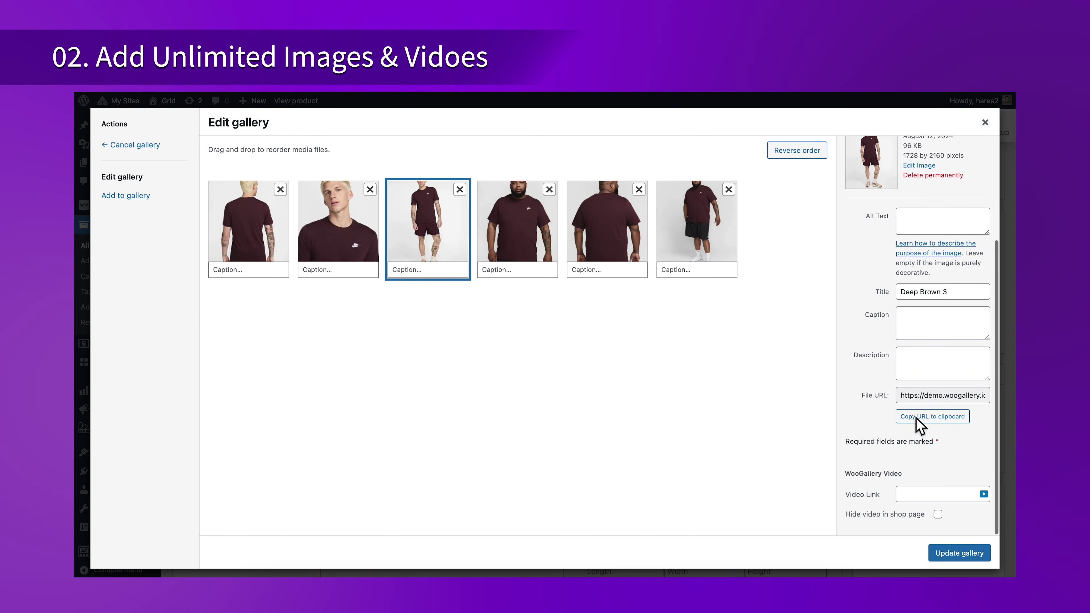
left_click(534, 240)
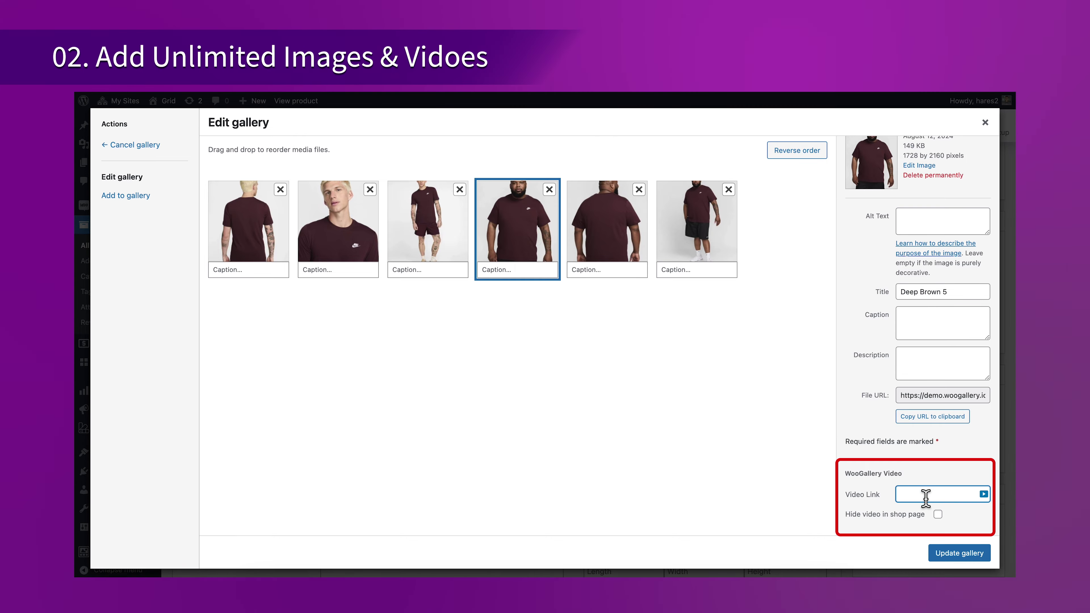
double_click(946, 552)
left_click_drag(608, 364, 564, 375)
left_click_drag(446, 369, 510, 381)
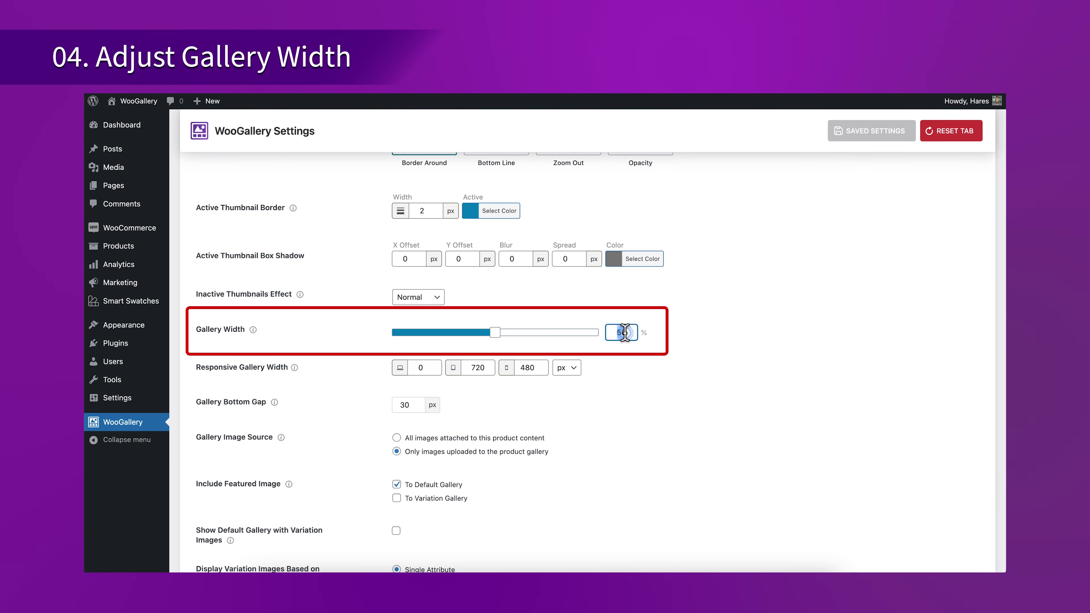
Set Gallery Width to 65, save, and reload the Sports Wear page to view the wider gallery
type("65")
left_click(856, 133)
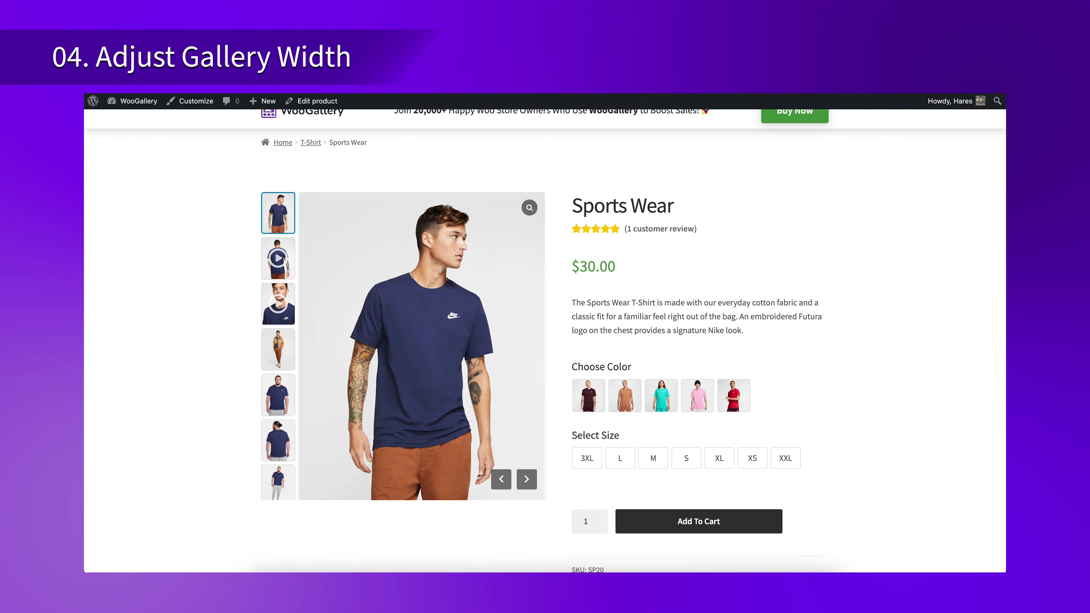
key("super+r")
scroll(712, 276, "down", 2)
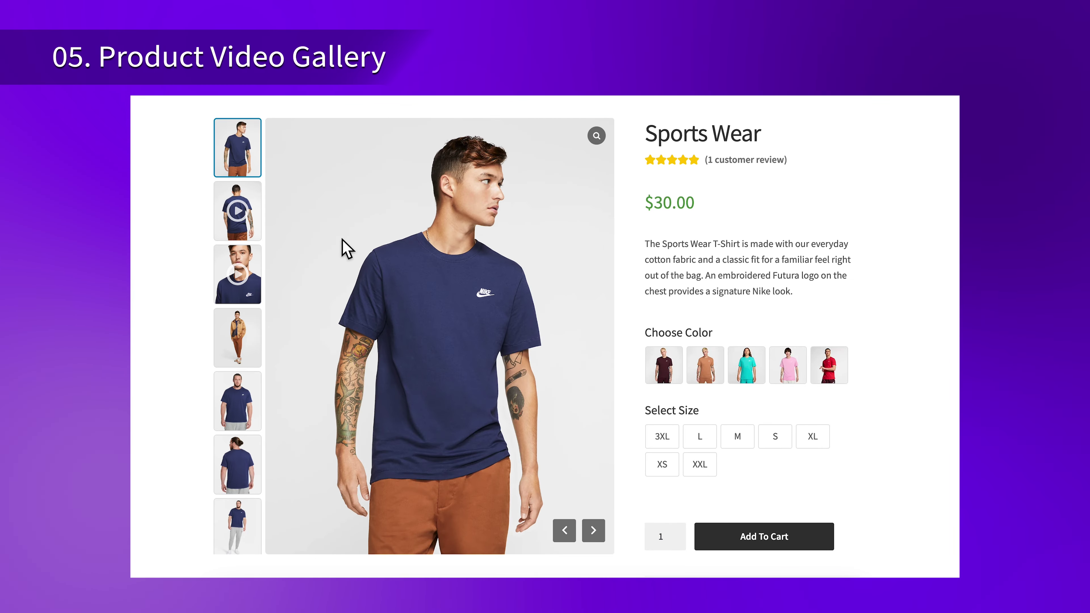
Show the product video from the play-icon thumbnail in the main gallery view
left_click(246, 225)
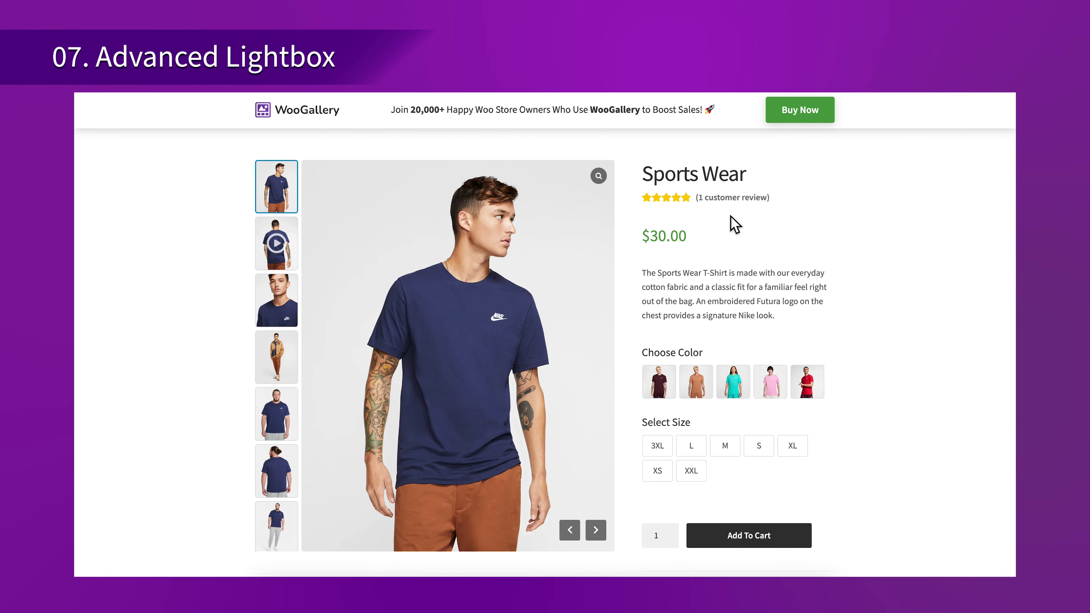
Enlarge the main image in the lightbox, advance past the video to the next image, and hide the thumbnails
left_click(504, 229)
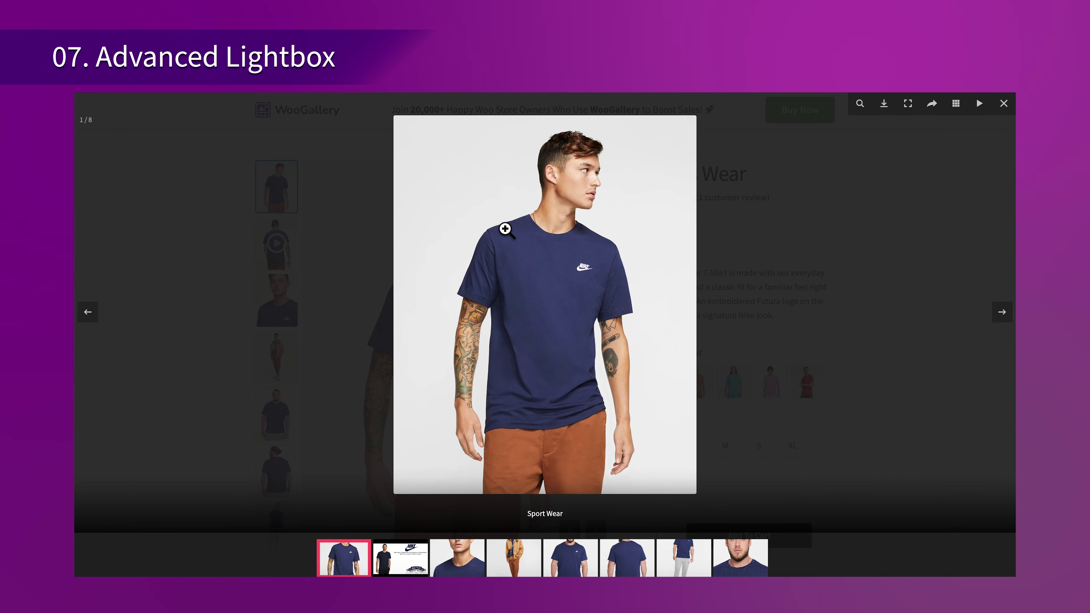
left_click(1005, 318)
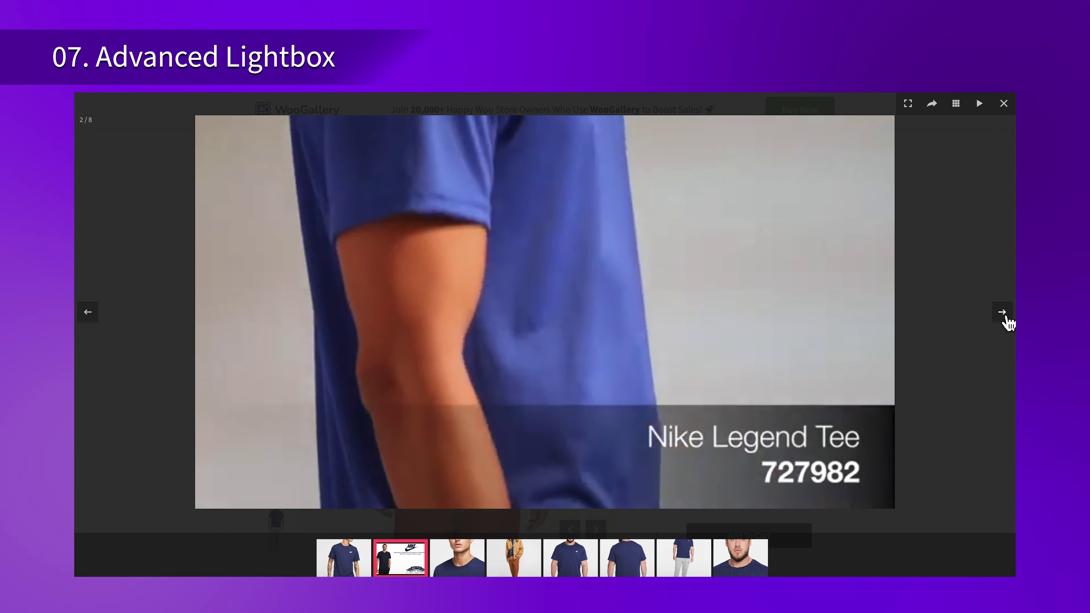
left_click(1006, 318)
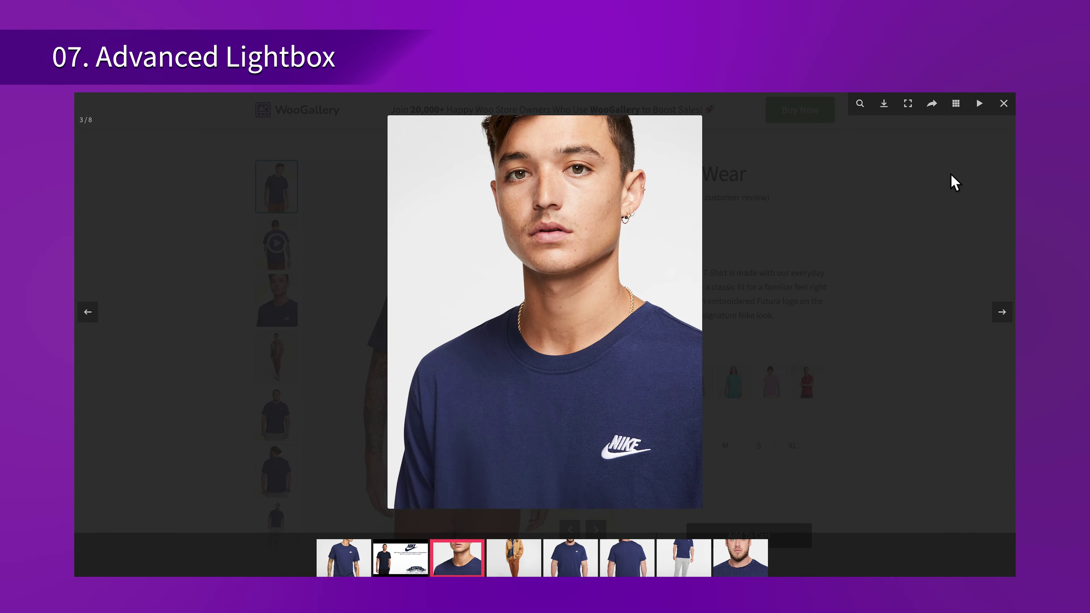
left_click(954, 109)
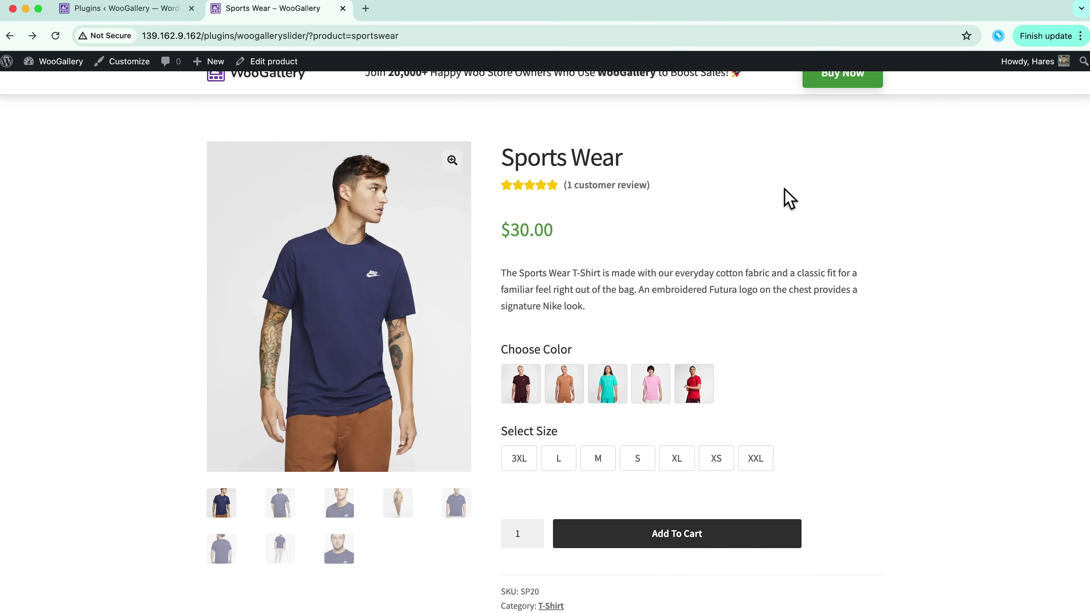
Show the shirt's back view and face close-up, and choose size L
left_click(277, 514)
left_click(339, 506)
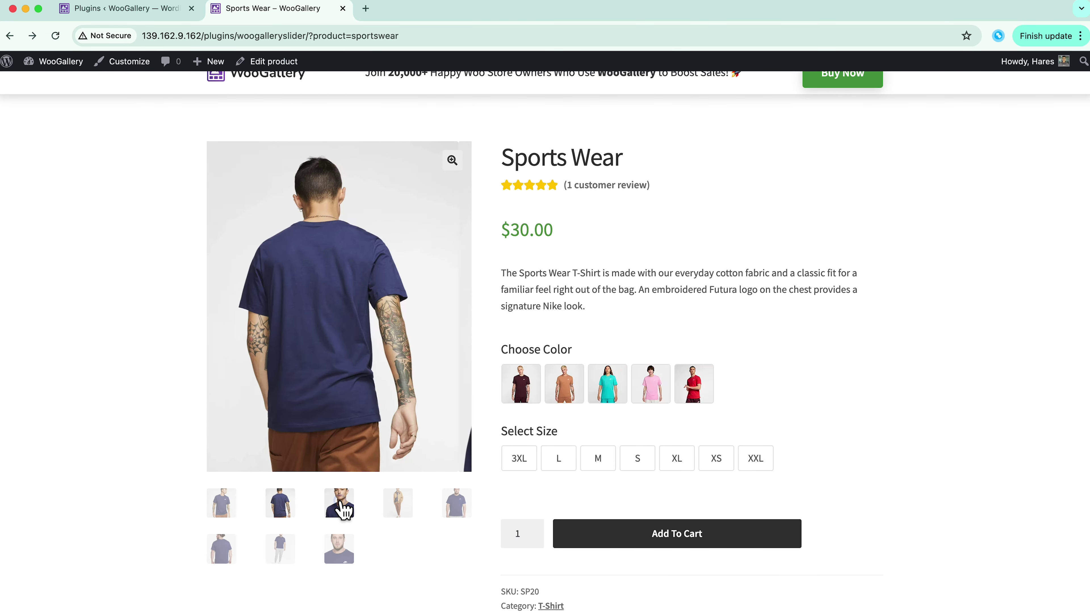
left_click(557, 462)
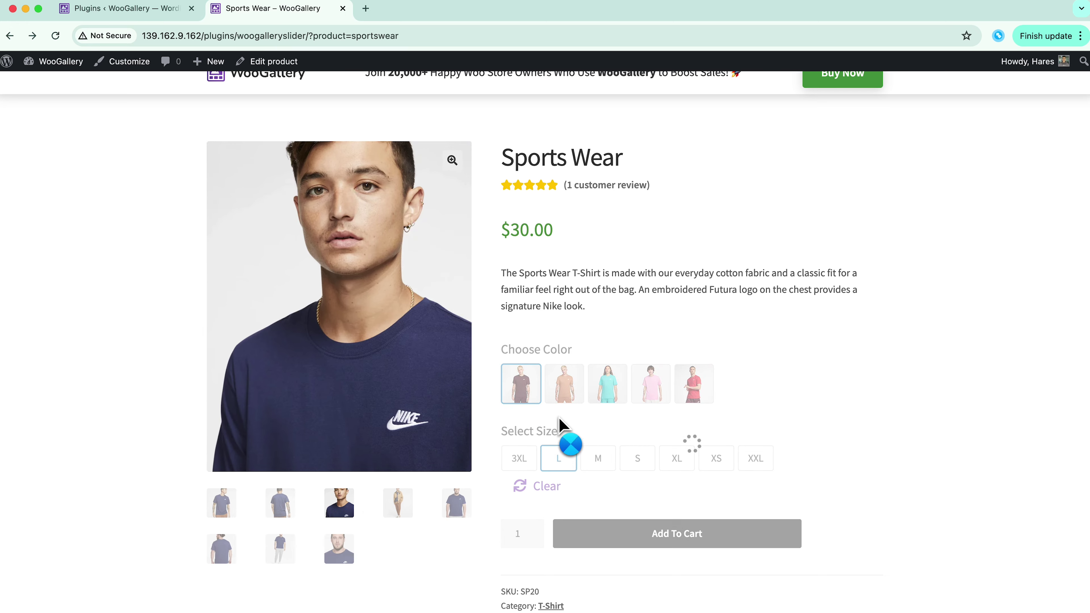
Preview the orange, teal, pink and red shirt galleries, then return to the WordPress admin tab
left_click(574, 397)
left_click(611, 390)
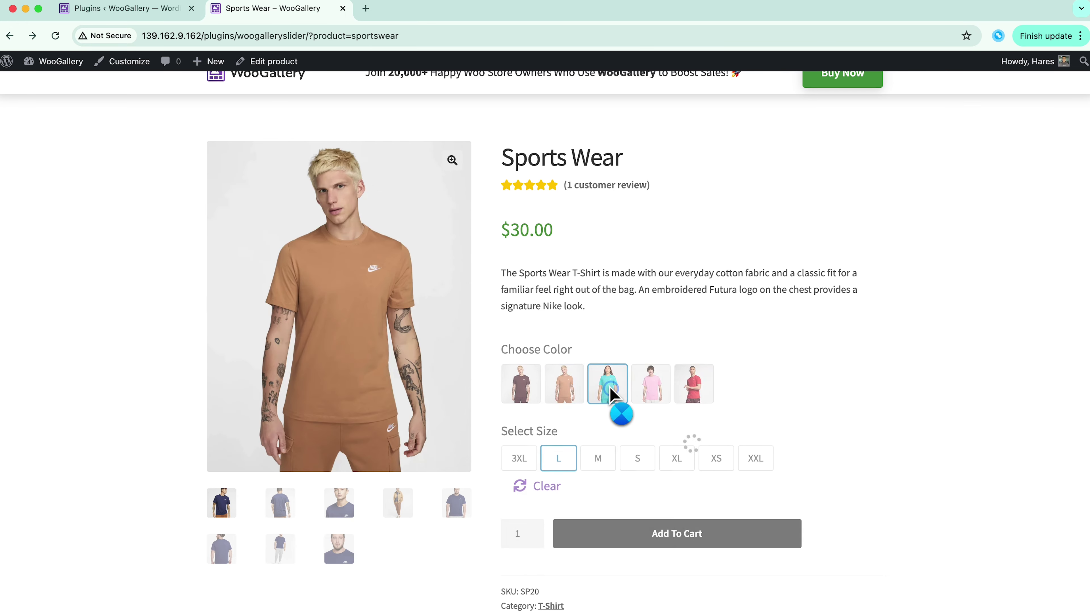
left_click(651, 392)
left_click(709, 402)
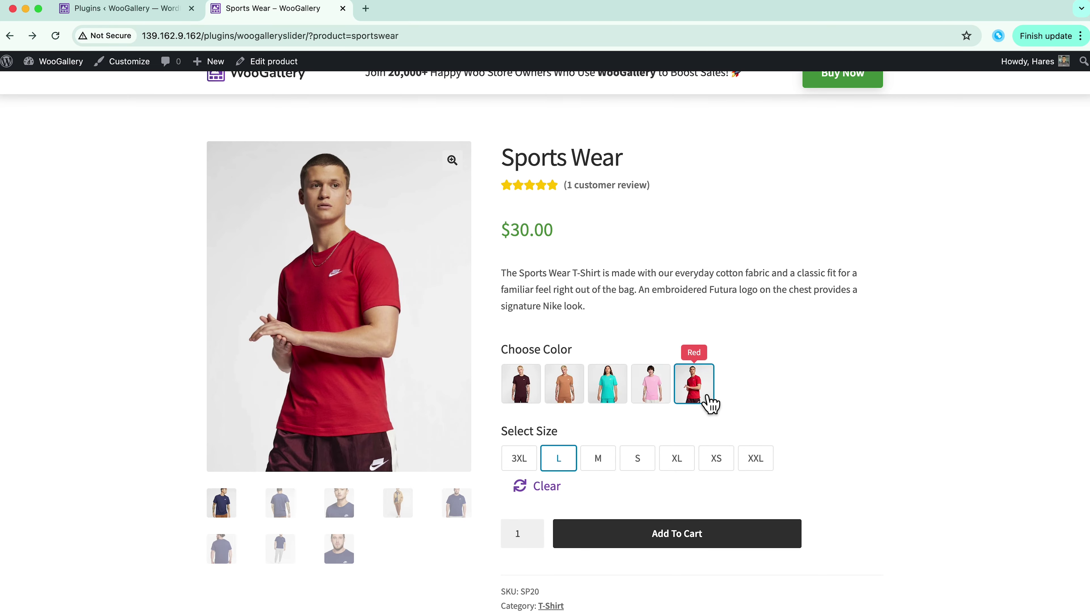
left_click(159, 13)
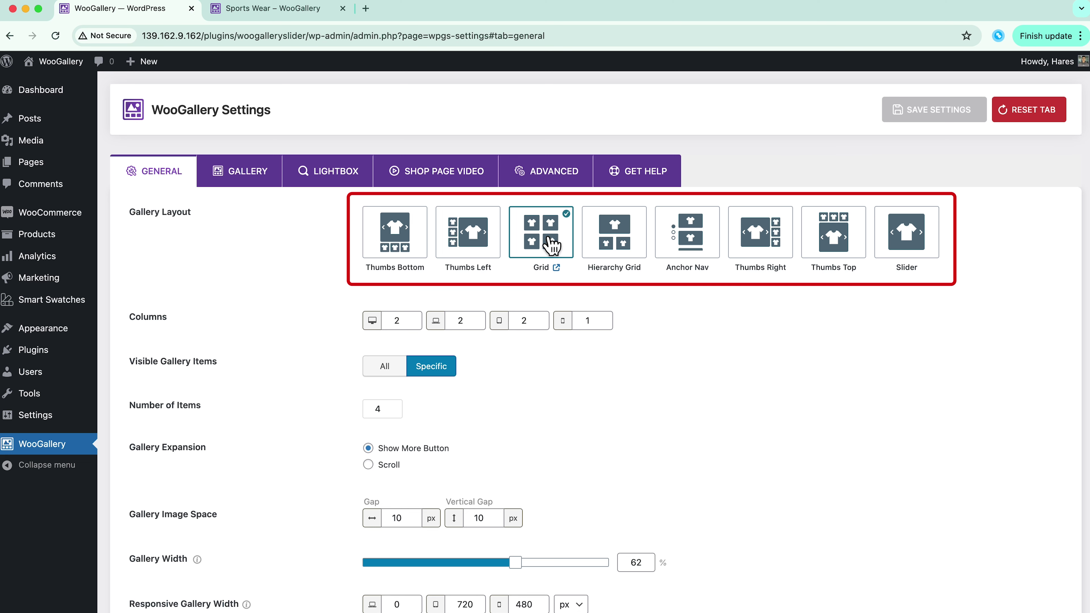
Reload the Sports Wear page in Grid layout, then use Show More and Show Less
left_click(300, 9)
left_click(56, 36)
scroll(192, 151, "down", 8)
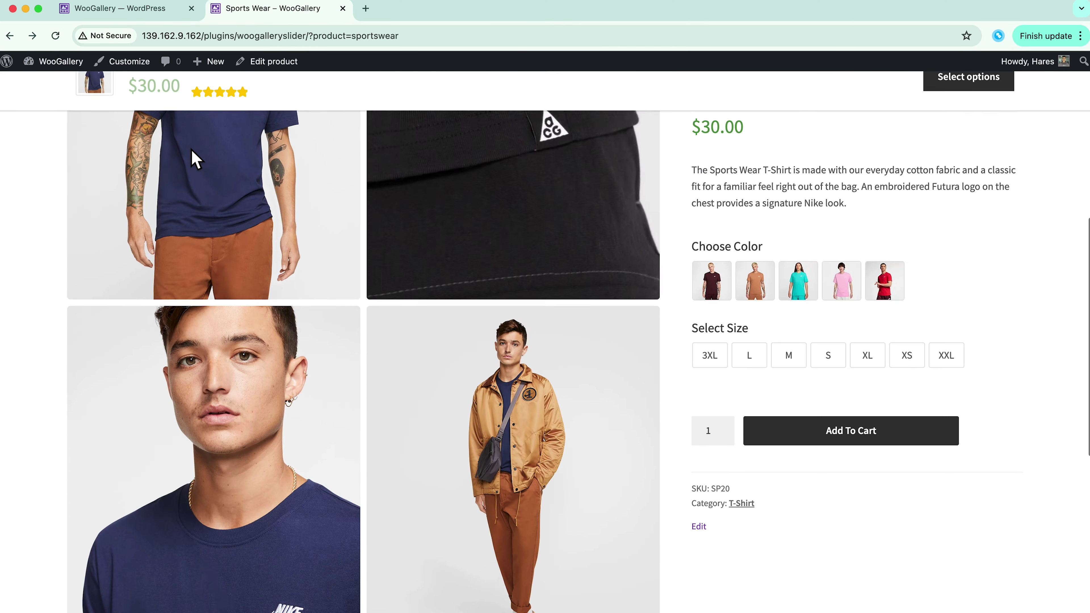
left_click(367, 313)
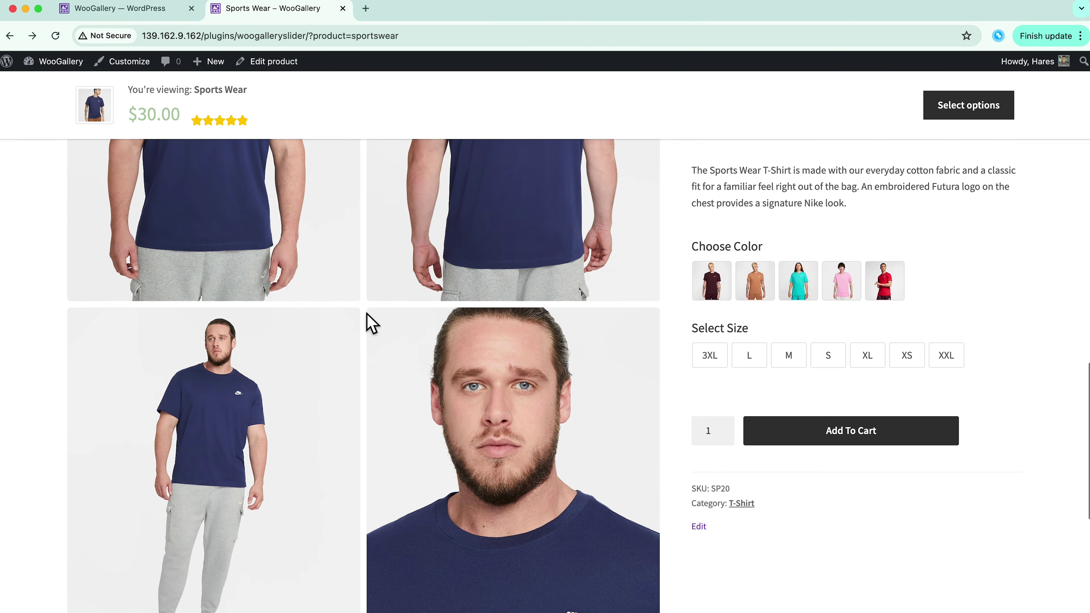
scroll(365, 321, "down", 2)
left_click(362, 421)
scroll(362, 431, "up", 7)
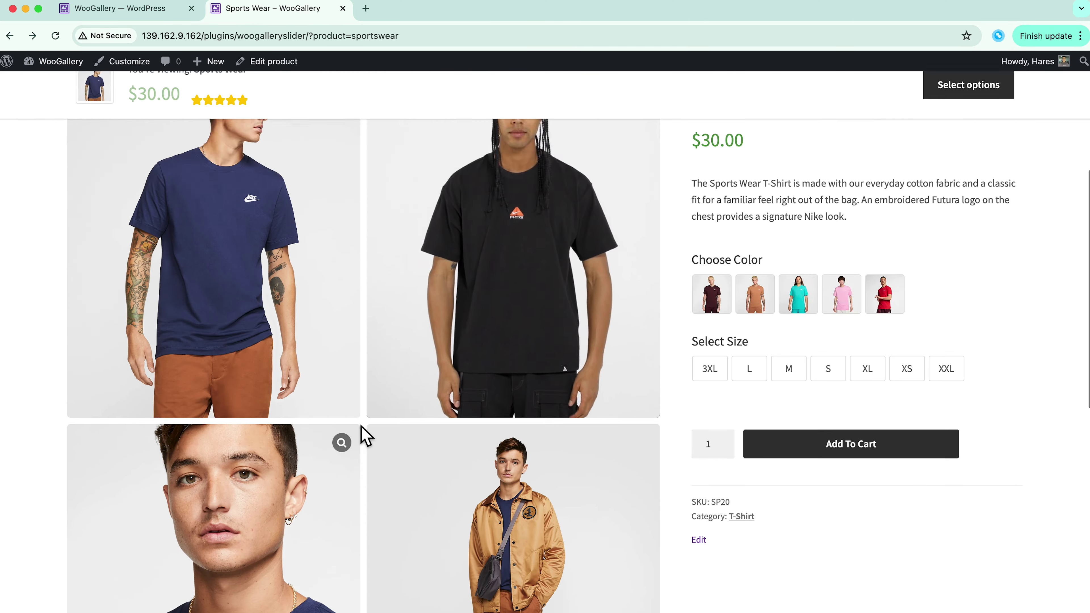
Show the orange, maroon and pink shirt images, expanding and collapsing the pink gallery
left_click(754, 480)
left_click(725, 491)
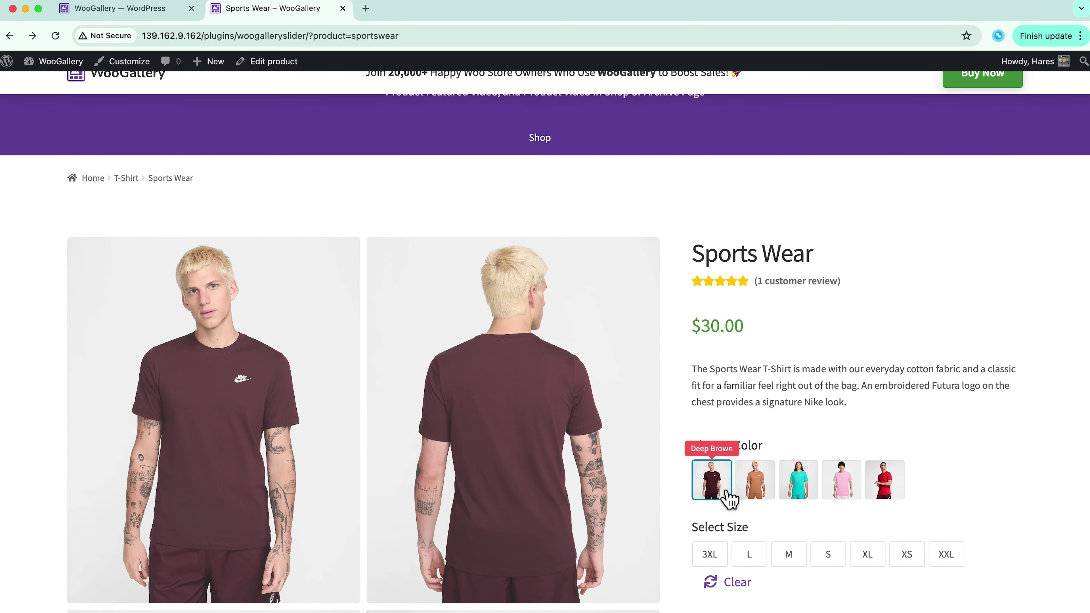
left_click(840, 493)
scroll(840, 505, "down", 4)
scroll(600, 429, "down", 4)
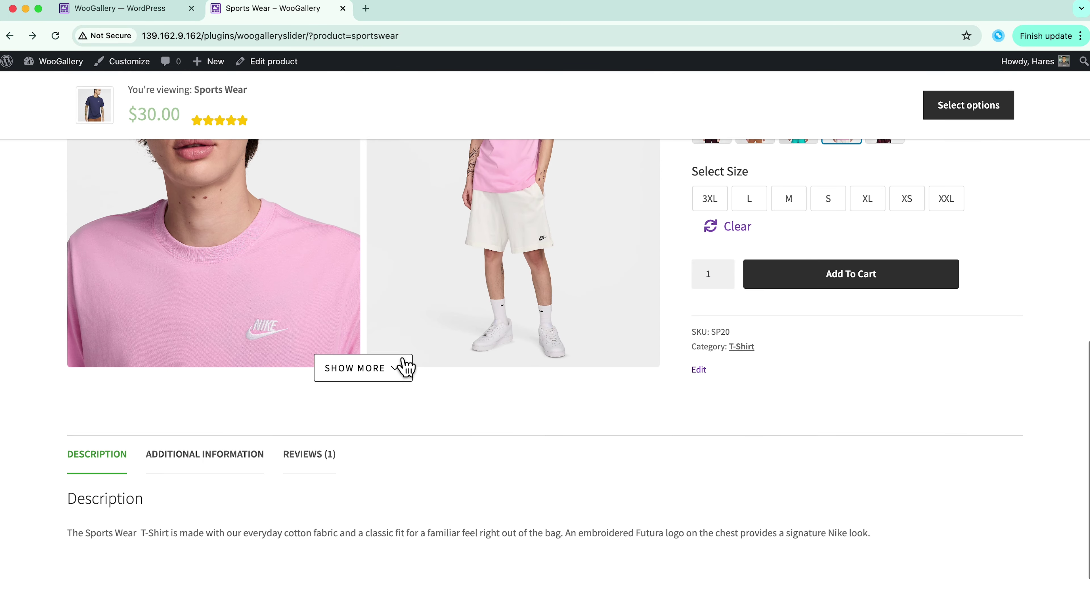
left_click(408, 365)
scroll(373, 380, "down", 10)
scroll(375, 379, "down", 3)
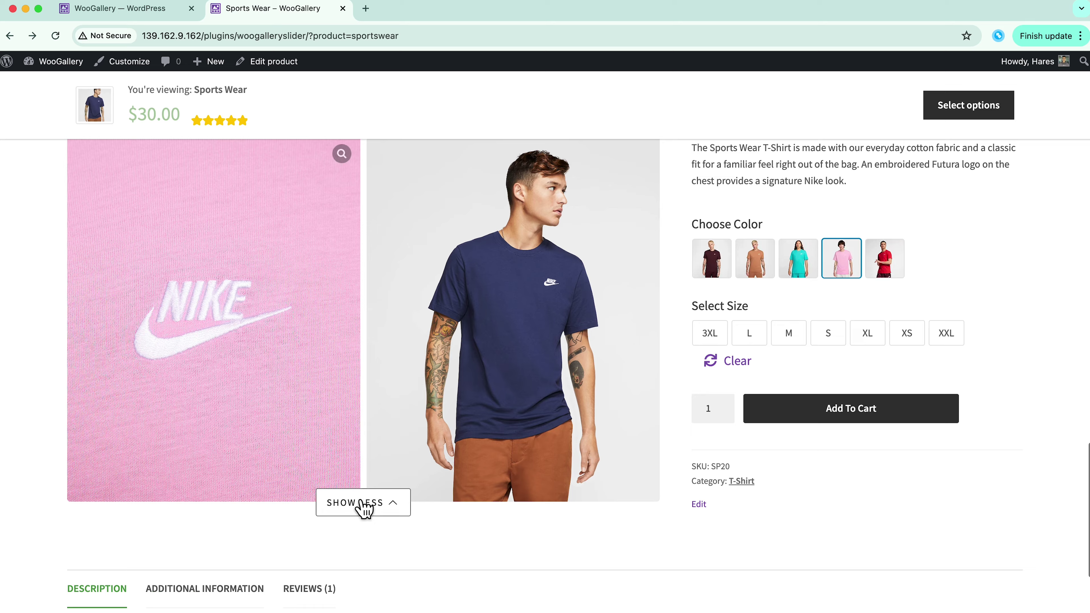
left_click(360, 507)
scroll(363, 509, "up", 10)
scroll(364, 511, "up", 5)
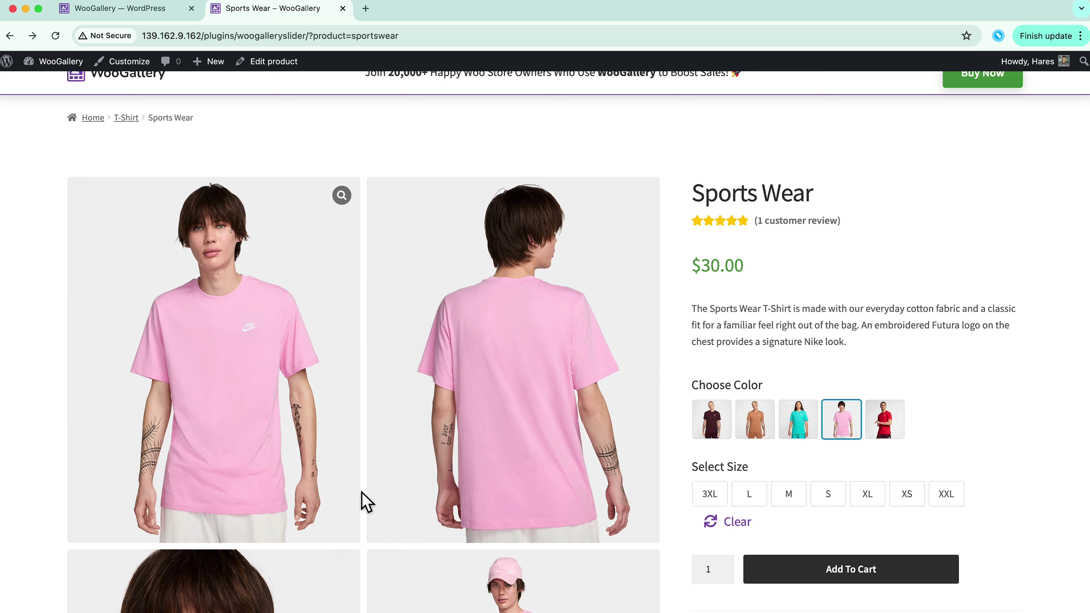
Save the Thumbs Left gallery layout and reload the Sports Wear page to see it
left_click(138, 10)
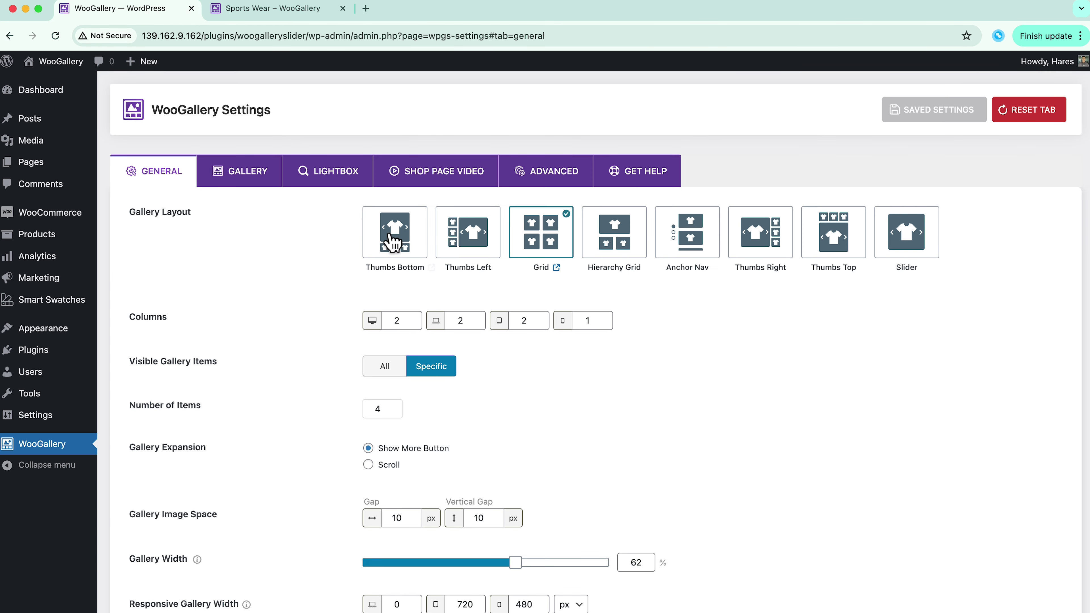
left_click(491, 253)
left_click(935, 122)
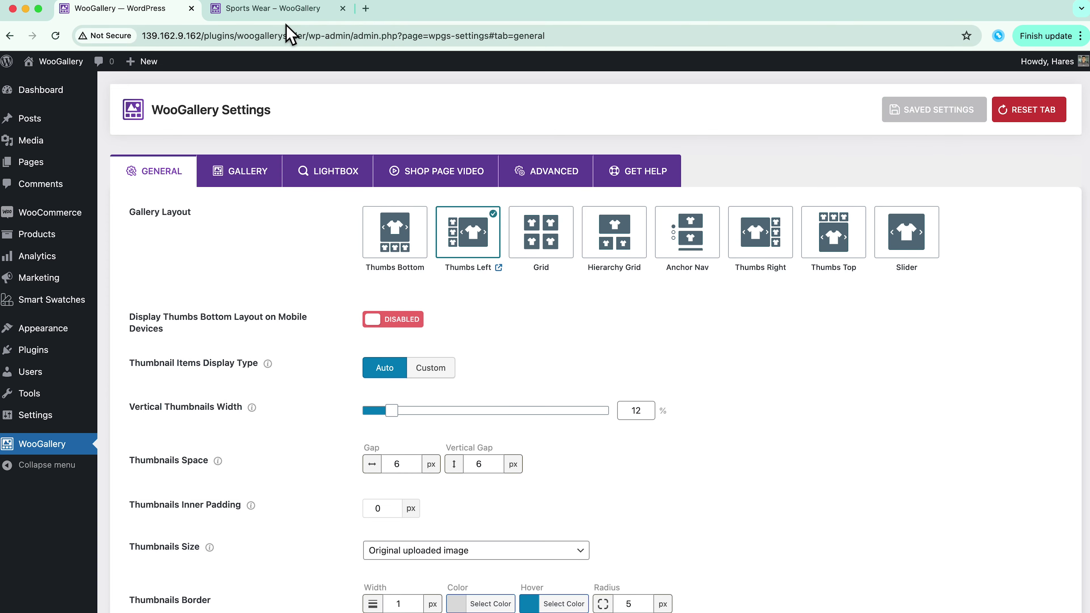
left_click(266, 8)
left_click(55, 36)
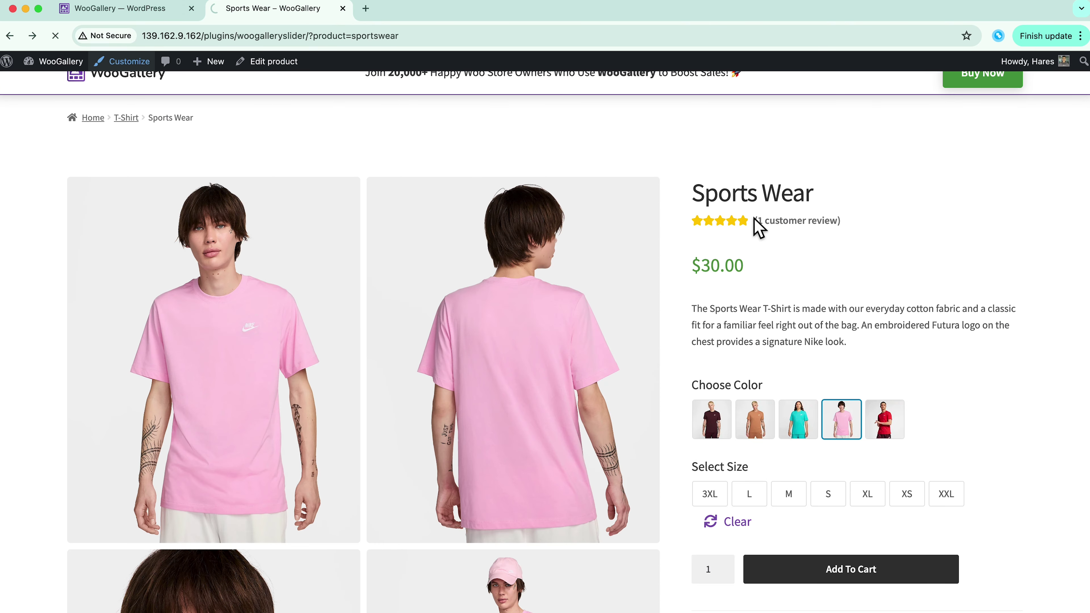
scroll(791, 243, "down", 2)
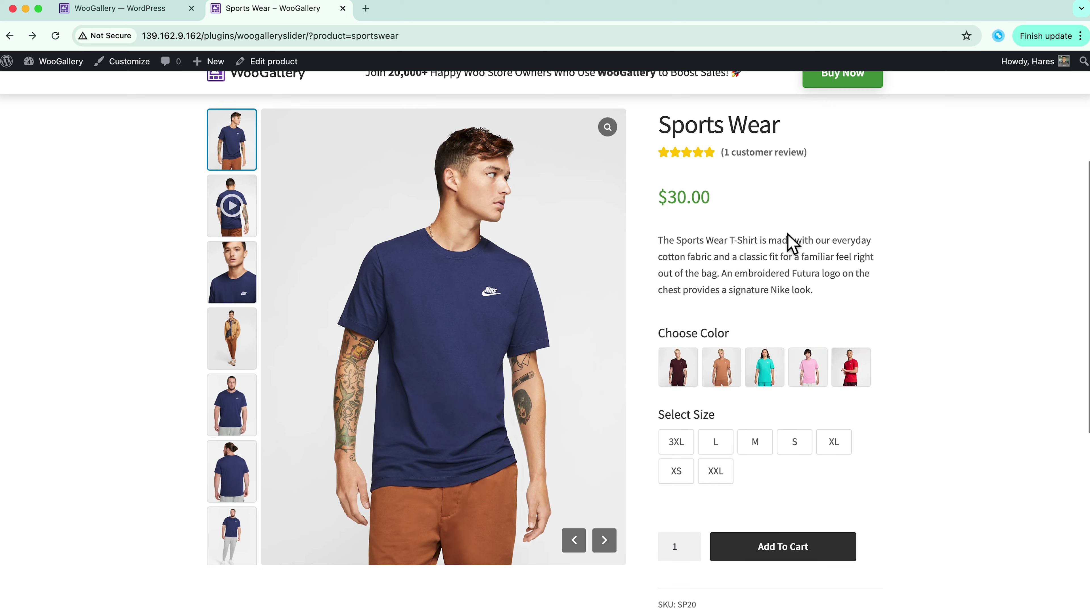
Show the video, face, jacket and navy-tee images from the left thumbnails, then choose Edit product
left_click(231, 207)
left_click(228, 258)
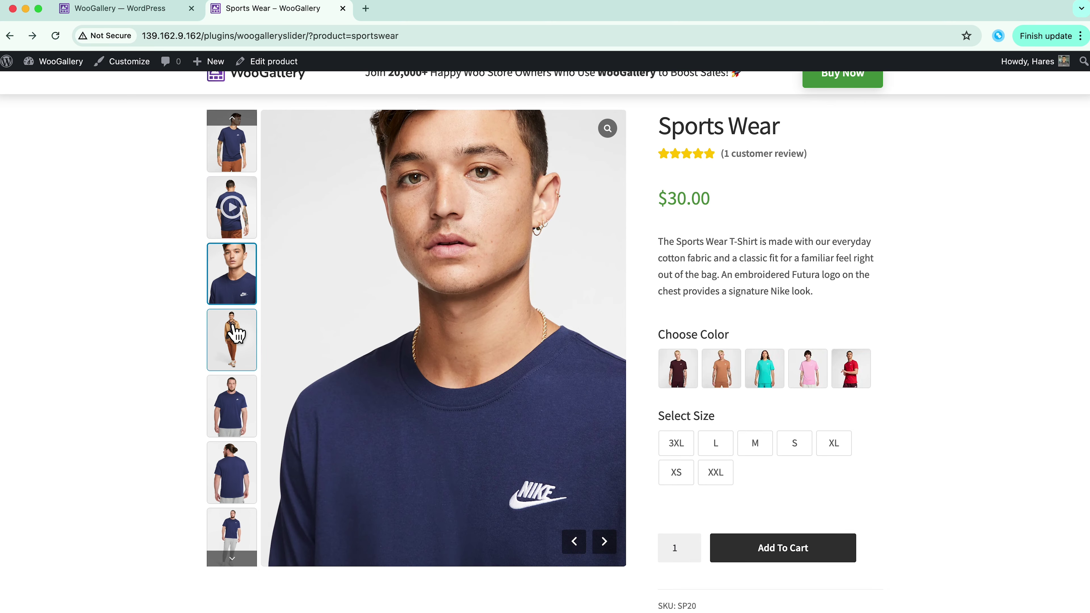
left_click(231, 339)
left_click(237, 408)
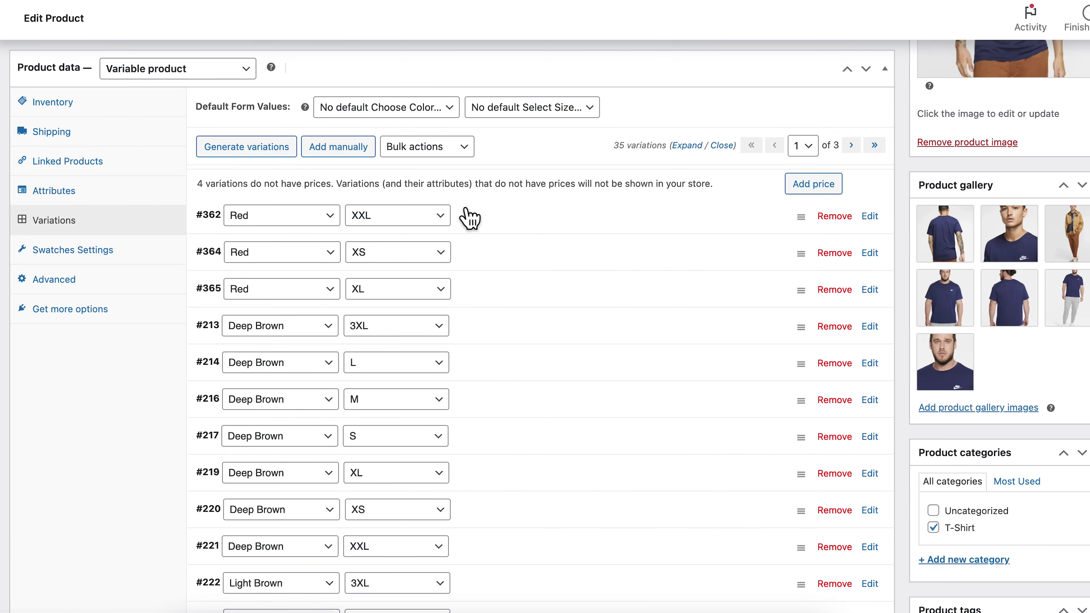
left_click(468, 217)
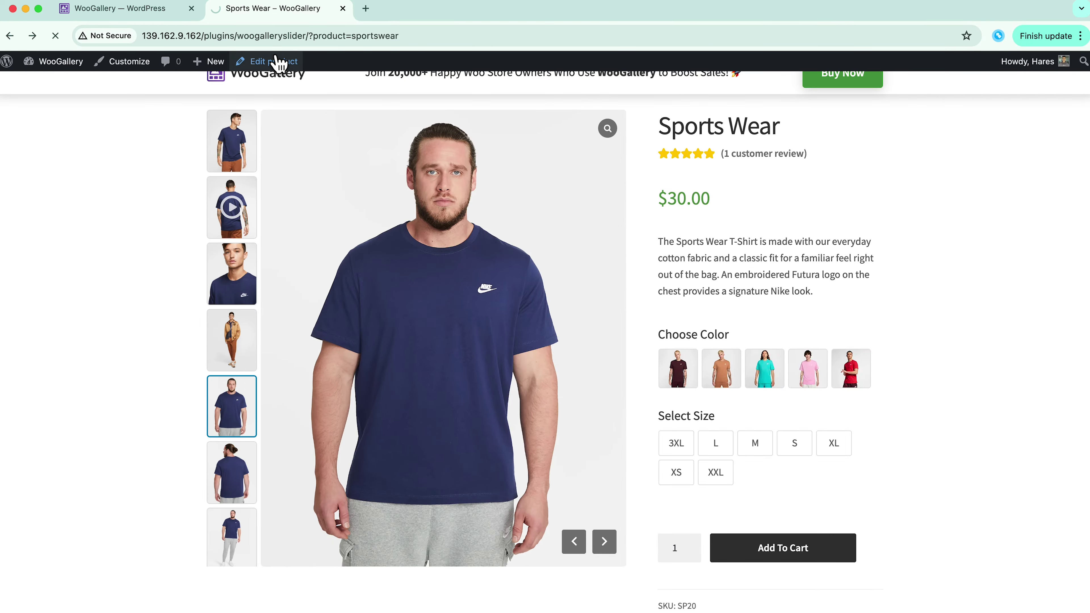
Expand the product variations and open the Red XXL variation's image gallery
scroll(260, 60, "down", 10)
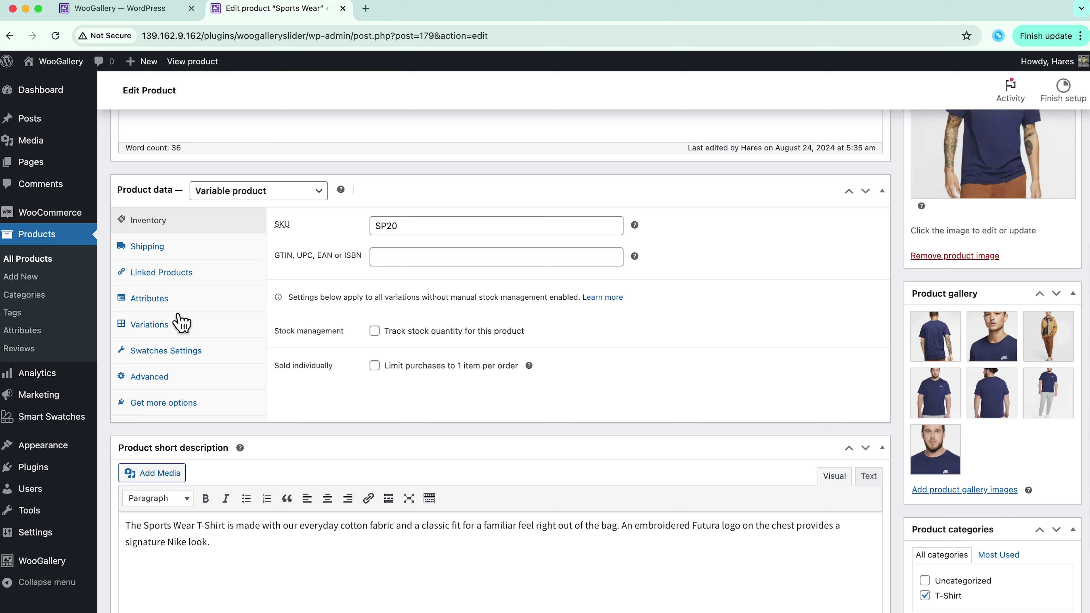
left_click(181, 323)
scroll(448, 331, "down", 4)
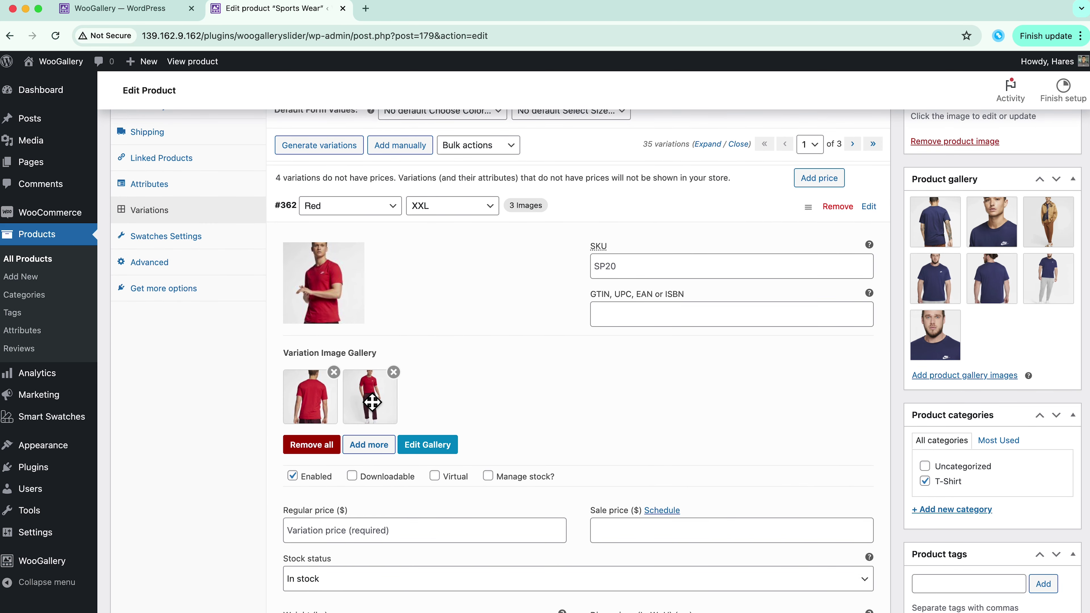
left_click(372, 446)
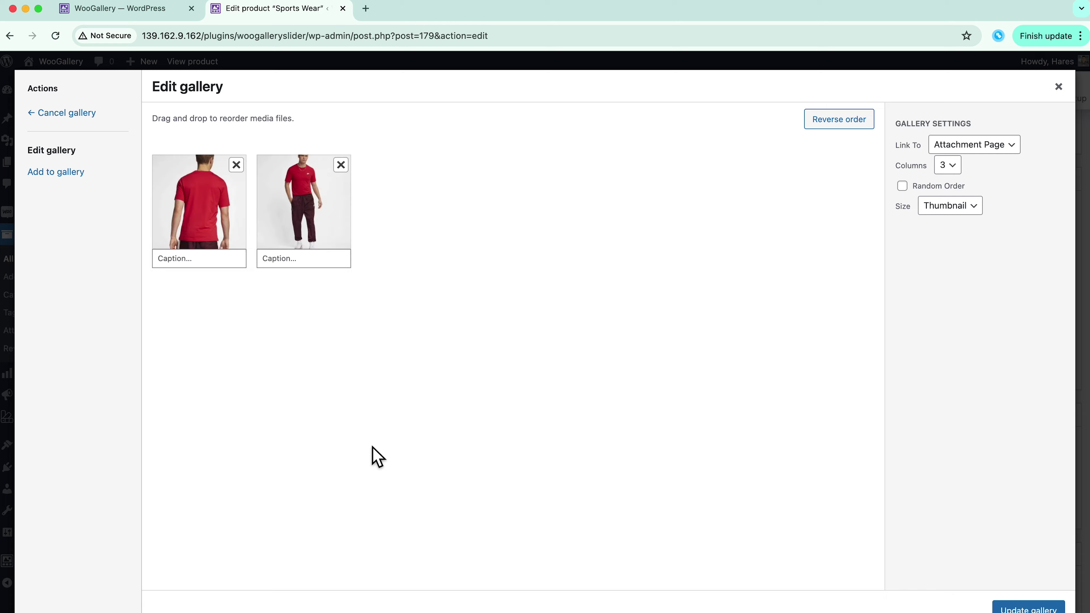
Select four red-tee images from the media library, including the front view and face close-up
left_click(75, 185)
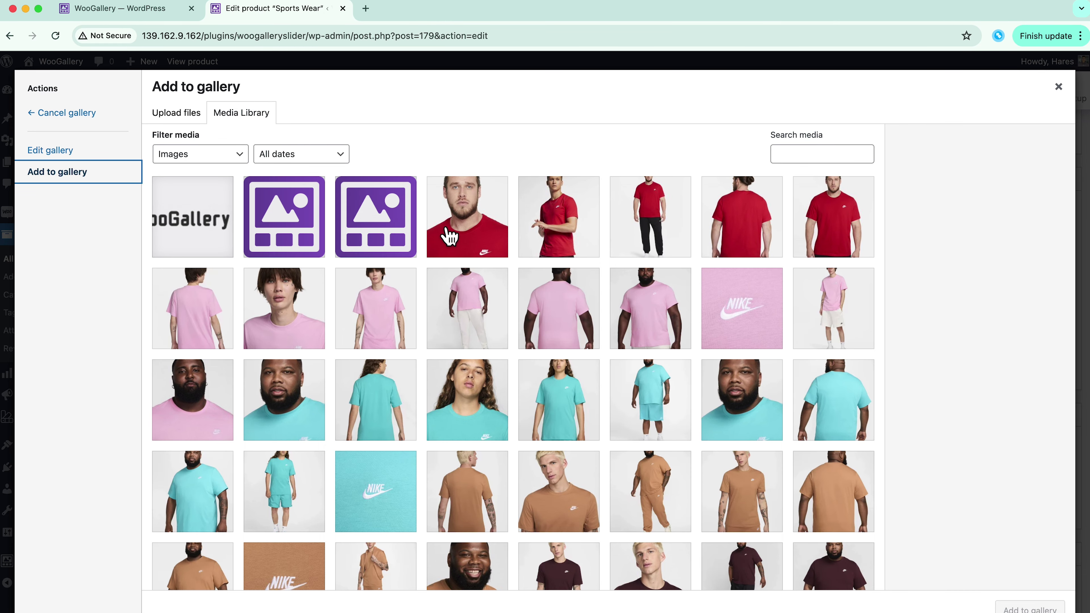
left_click(646, 232)
left_click(726, 224)
left_click(829, 228)
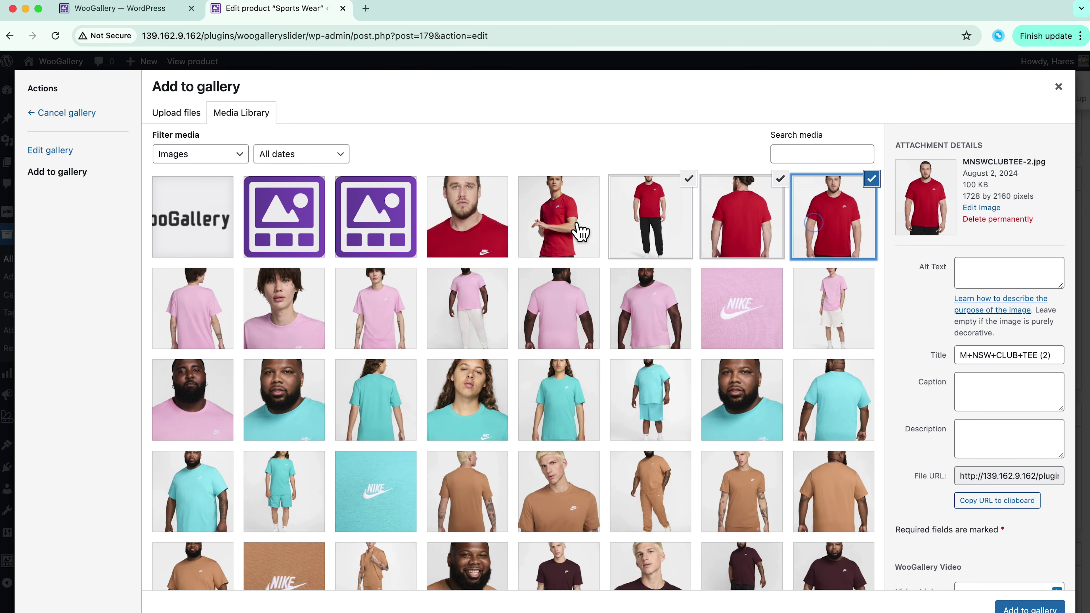
left_click(462, 215)
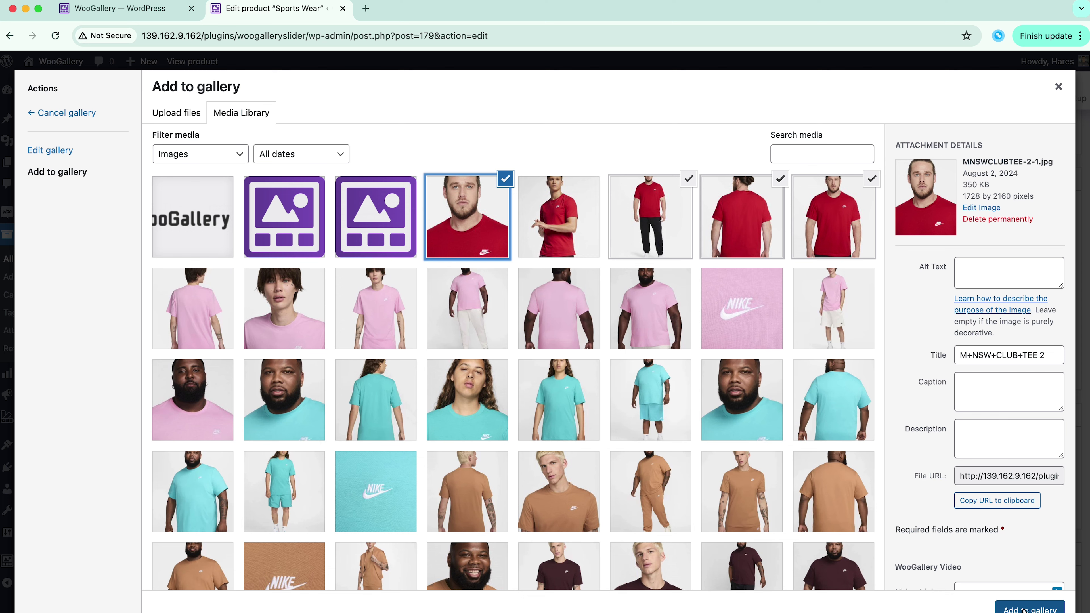
scroll(998, 541, "down", 5)
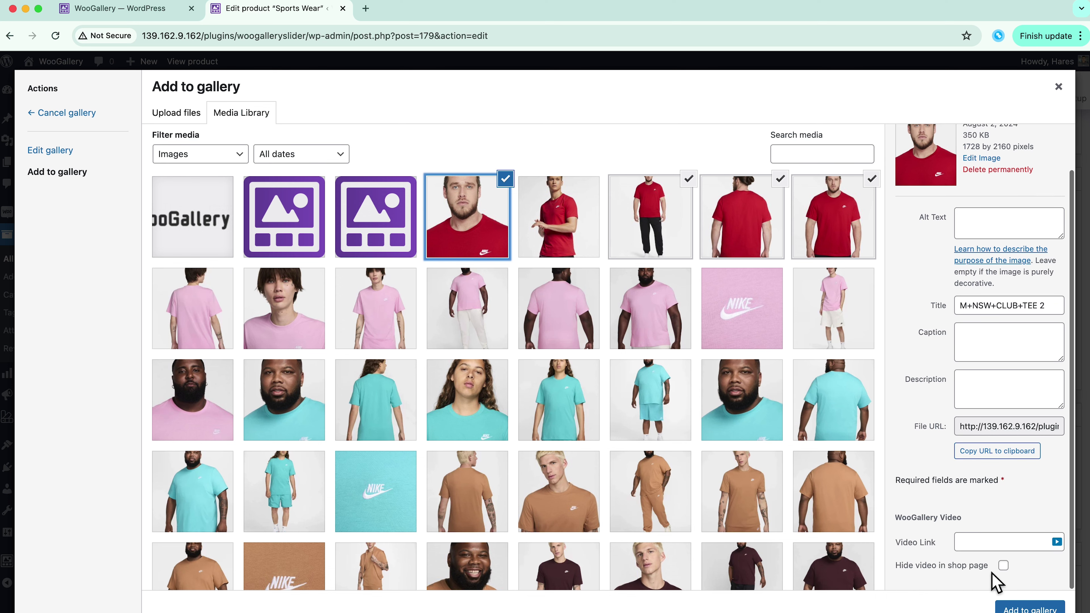
Add the images so the Red variation gallery holds six, then update the Sports Wear product
left_click(1013, 608)
left_click(1012, 608)
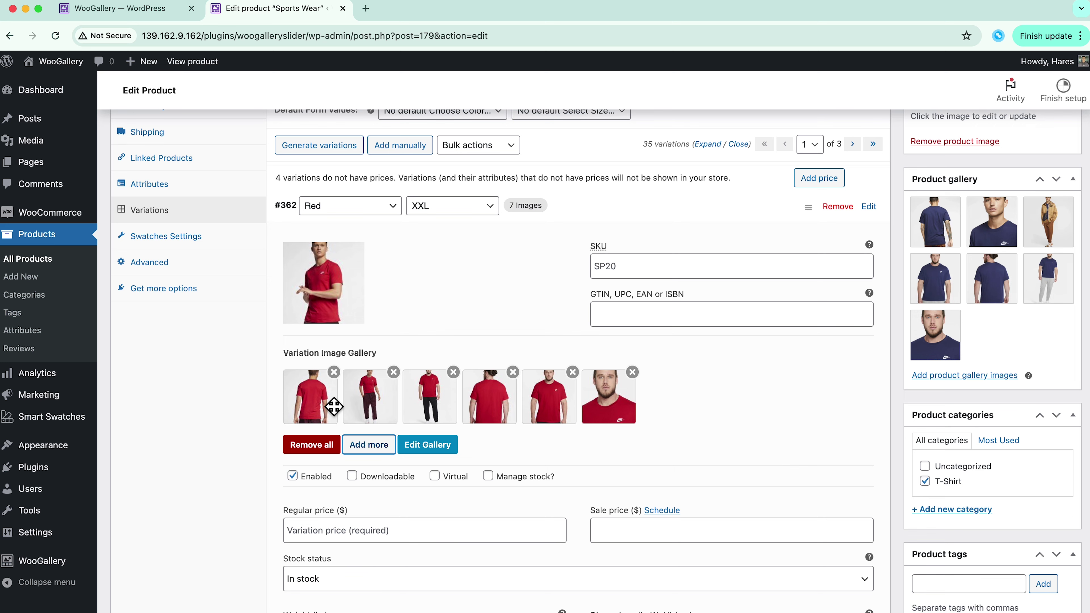
scroll(768, 446, "up", 7)
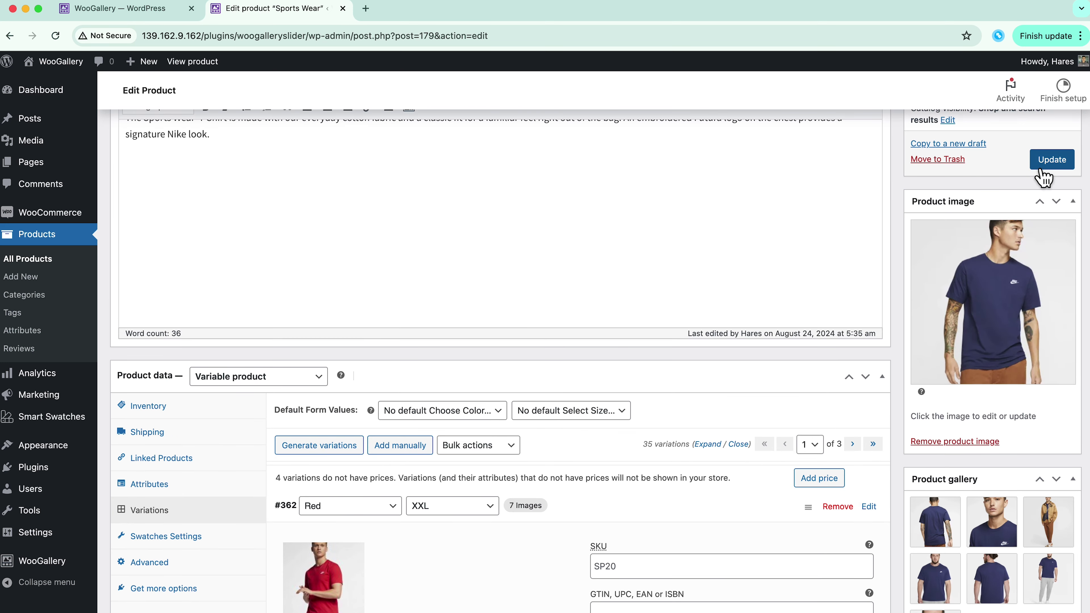
left_click(1043, 169)
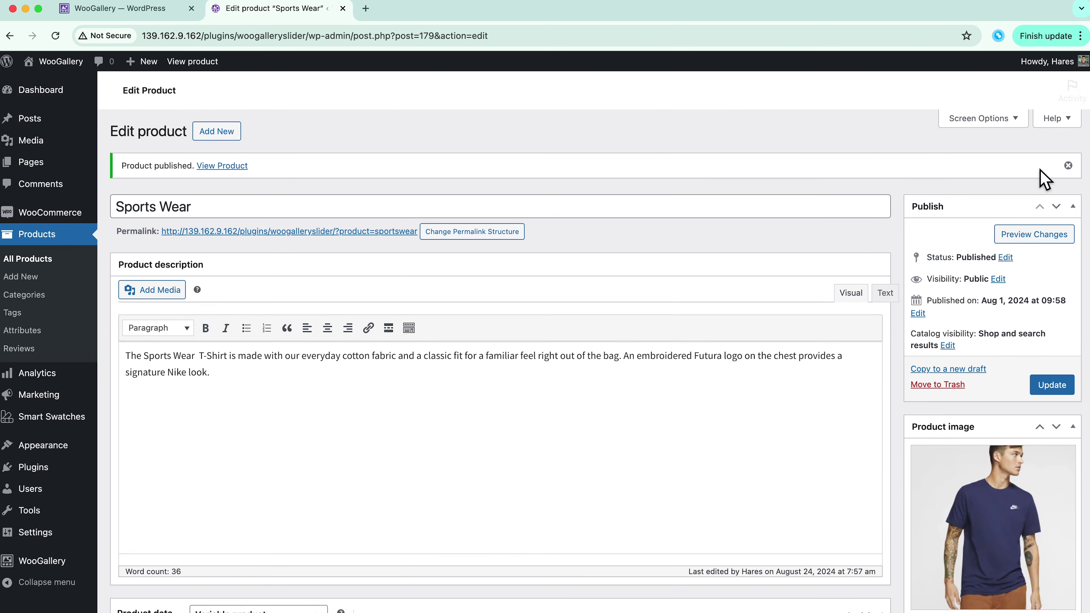
left_click(224, 168)
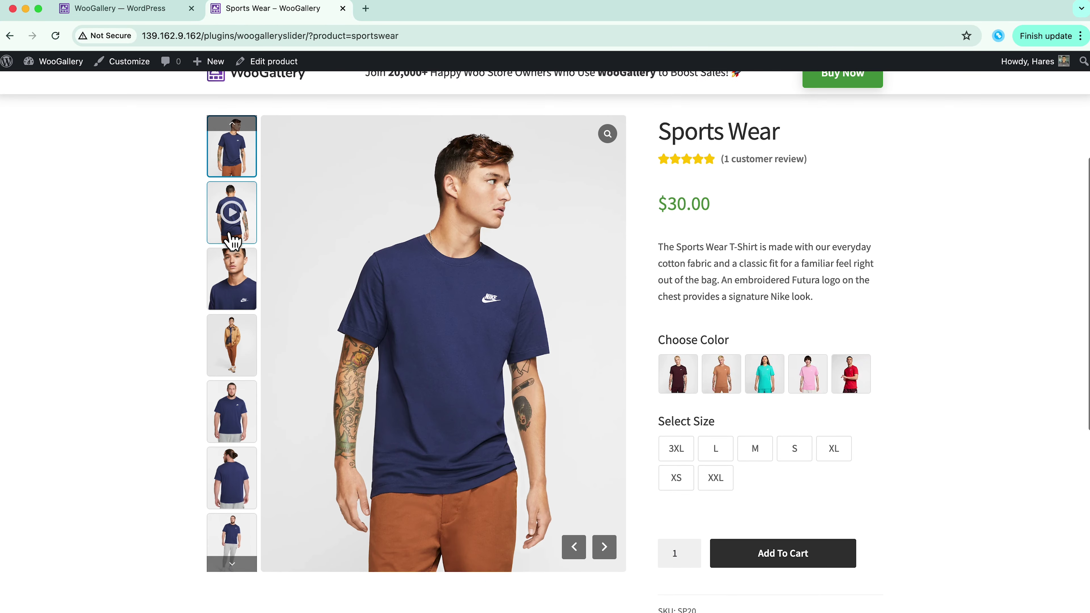
left_click(232, 213)
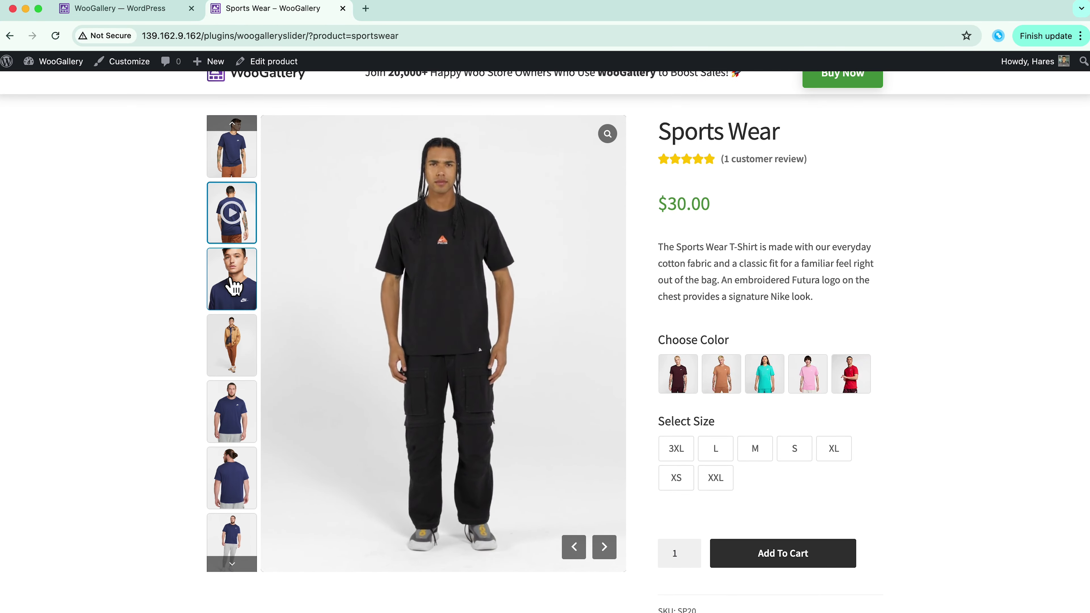
left_click(234, 286)
left_click(232, 346)
left_click(678, 374)
left_click(728, 383)
left_click(766, 380)
left_click(807, 380)
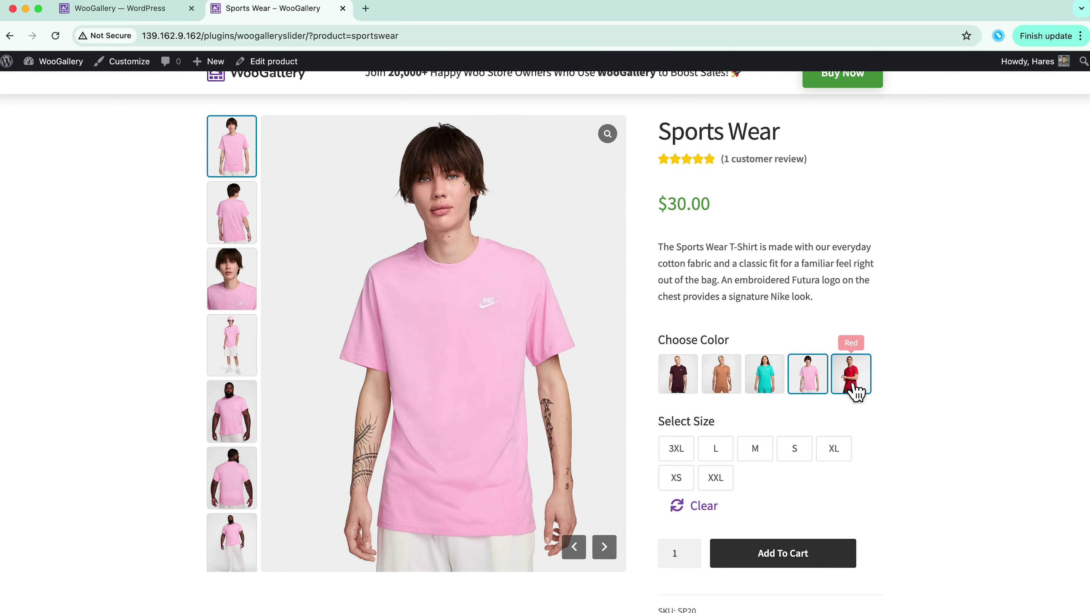
left_click(854, 389)
left_click(616, 555)
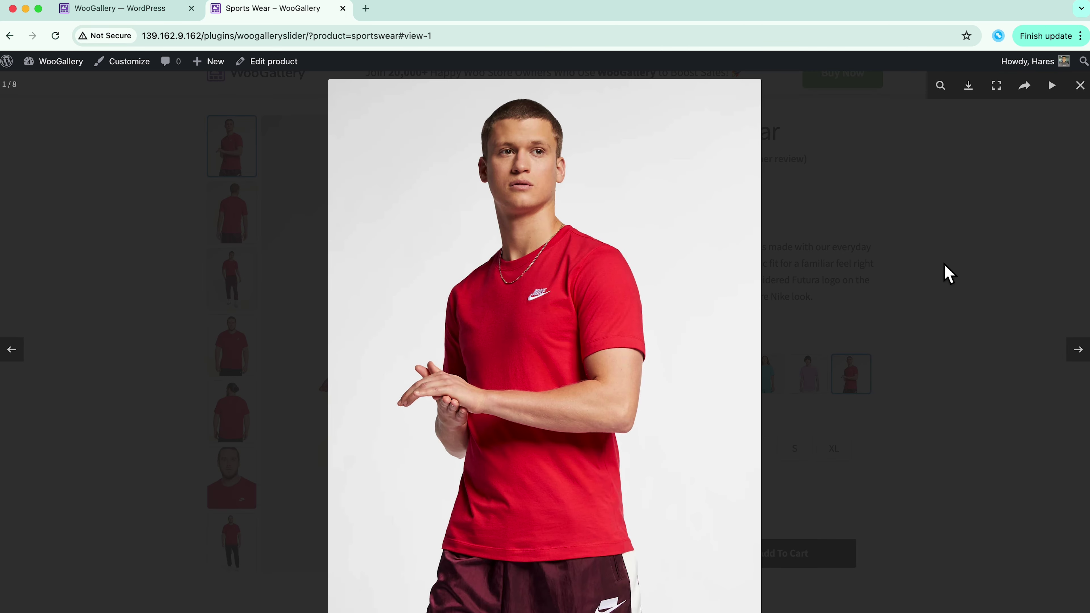
left_click(1080, 86)
left_click(603, 549)
left_click(604, 549)
left_click(605, 551)
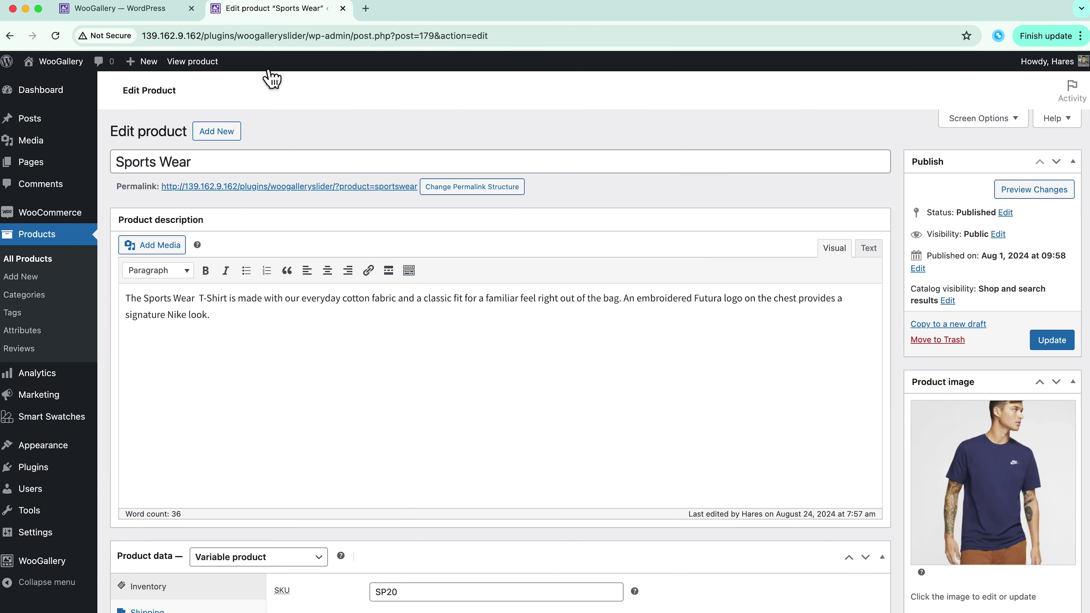
Show the product's variation settings and open the media picker for product gallery images
scroll(324, 271, "down", 7)
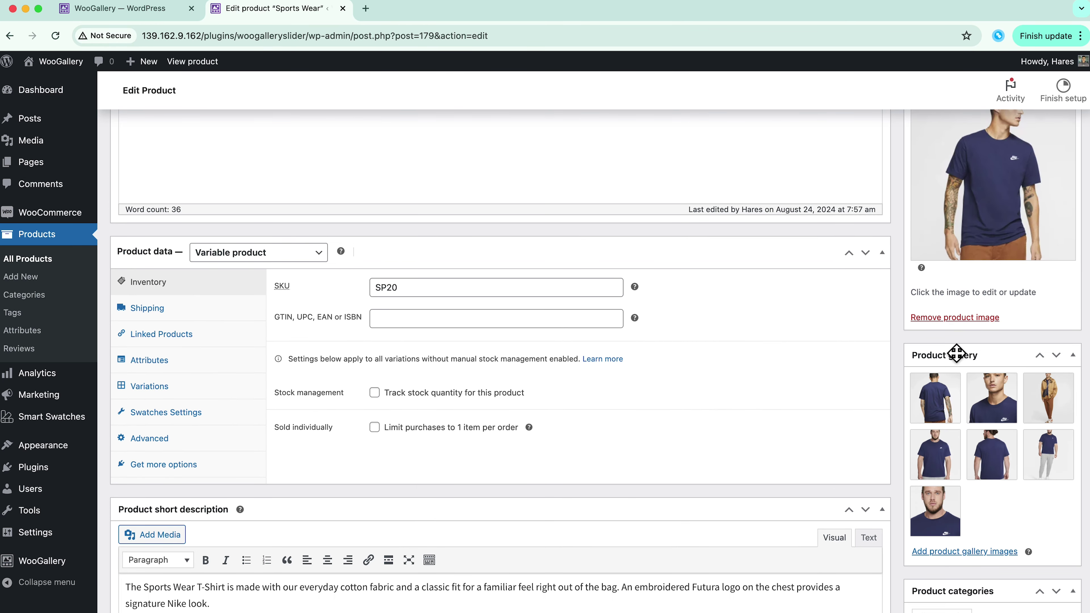
mouse_move(951, 384)
left_click(196, 385)
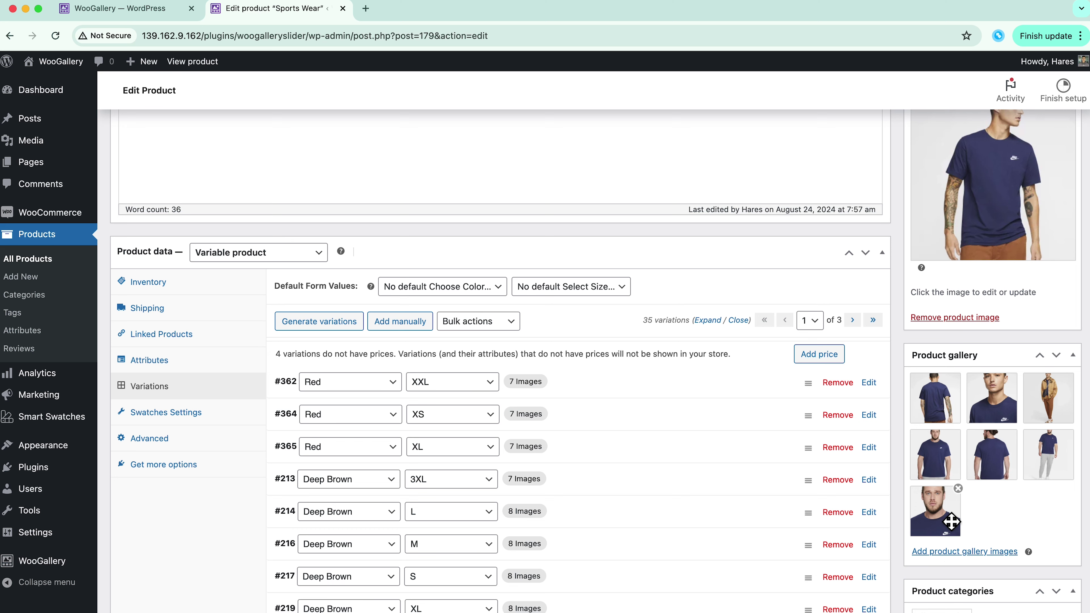
left_click(948, 554)
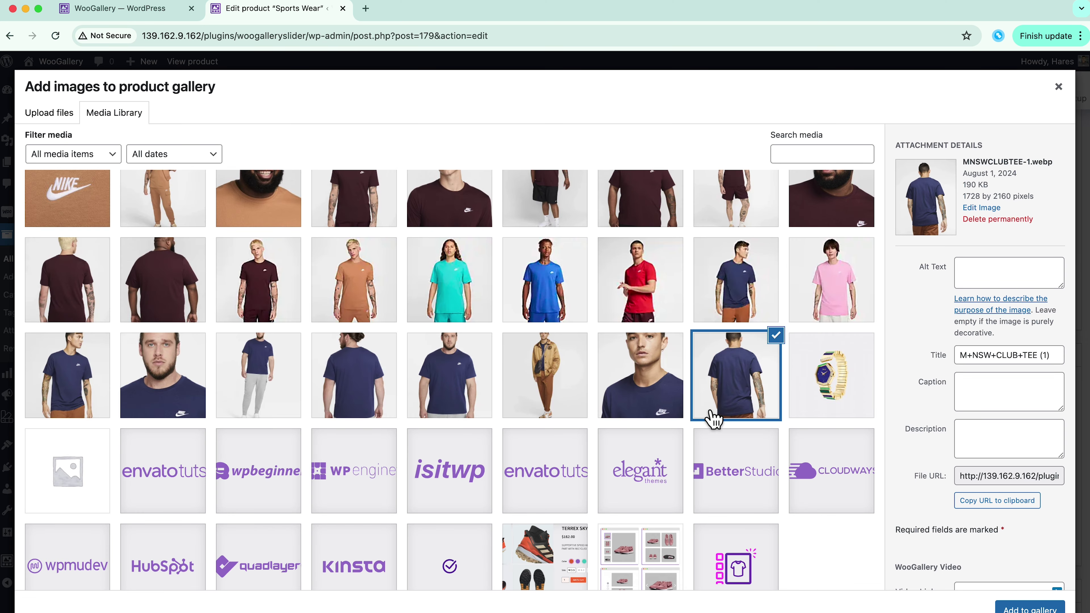
scroll(730, 418, "down", 2)
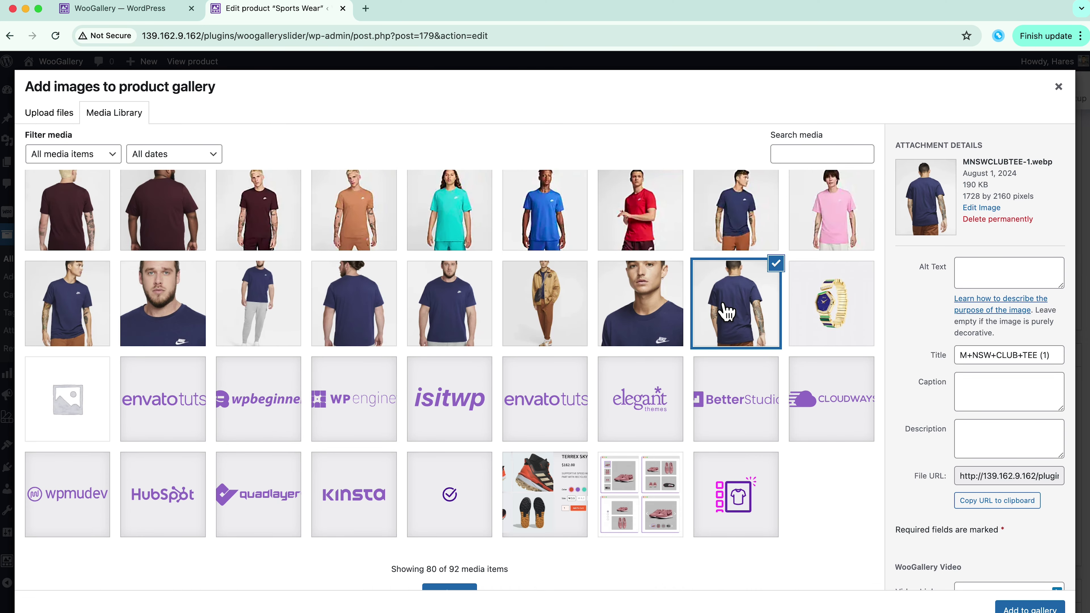
scroll(936, 428, "down", 2)
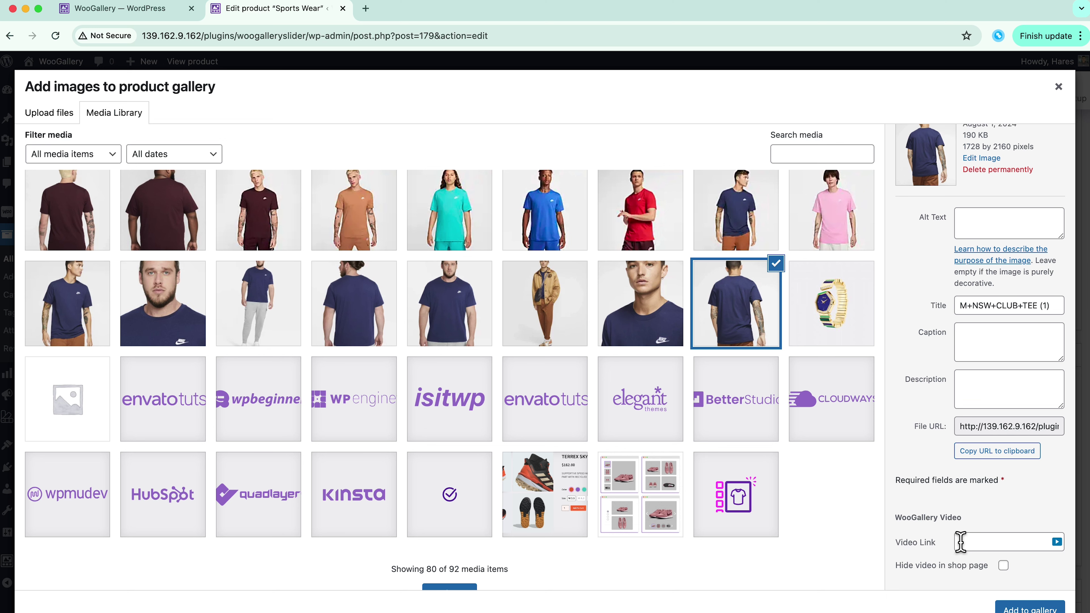
Give the navy back-view image the Sports-wear-video.mov video link, add it, and update the product
left_click(972, 542)
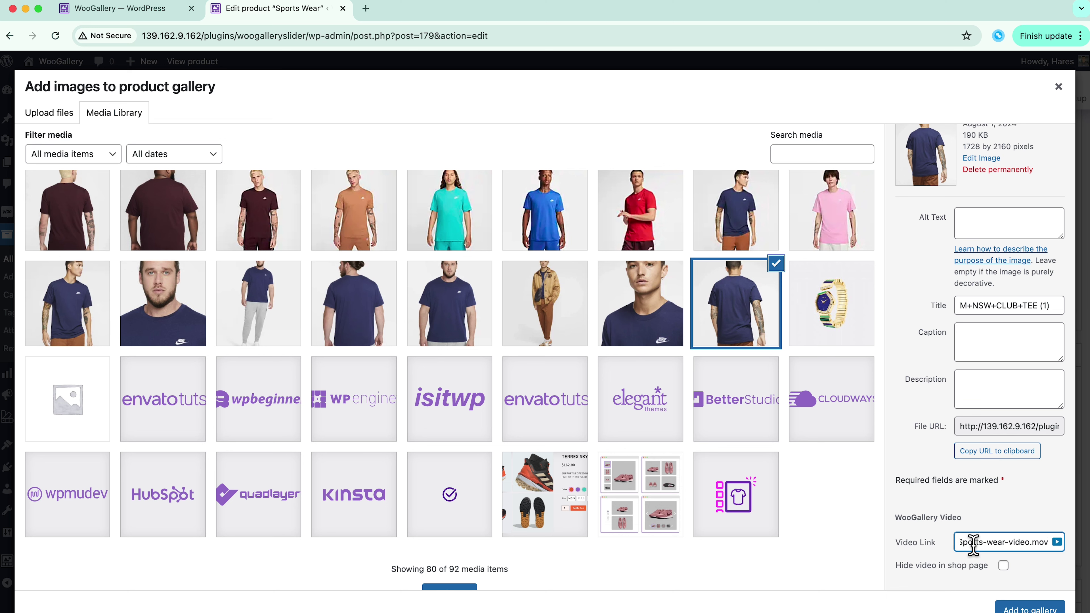
left_click(1010, 606)
scroll(987, 343, "down", 1)
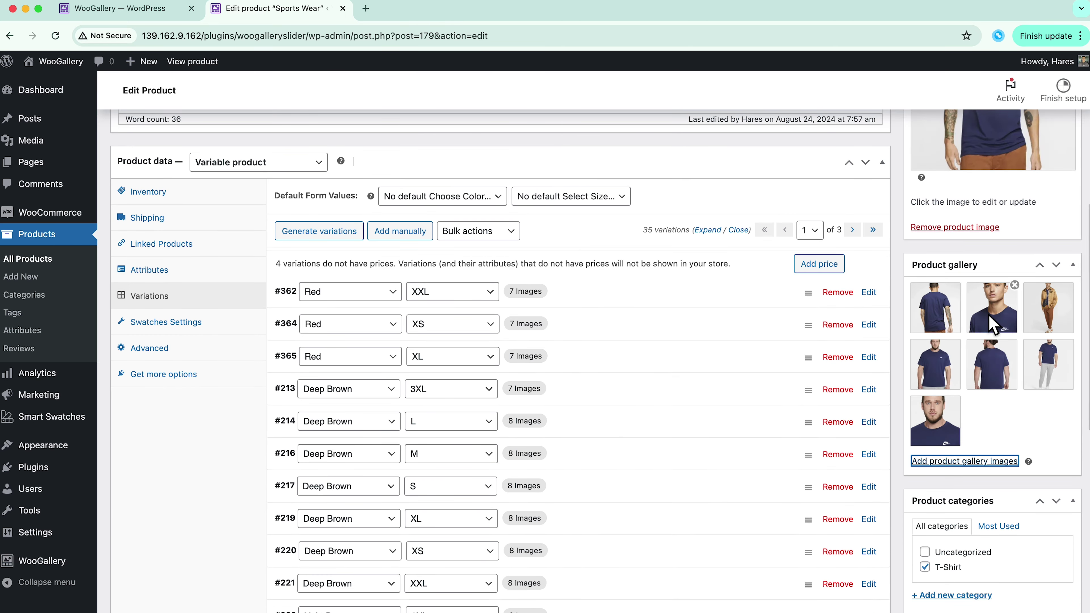
scroll(995, 328, "up", 5)
left_click(1049, 297)
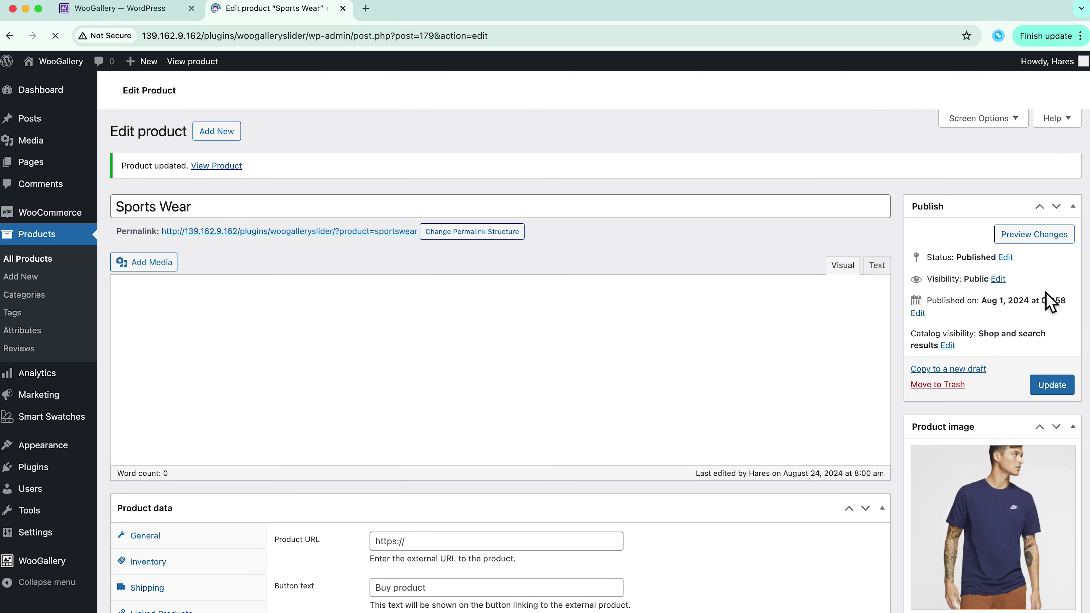
On the live Sports Wear page, play the third-thumbnail video, then go back to the navy tee photo
left_click(221, 166)
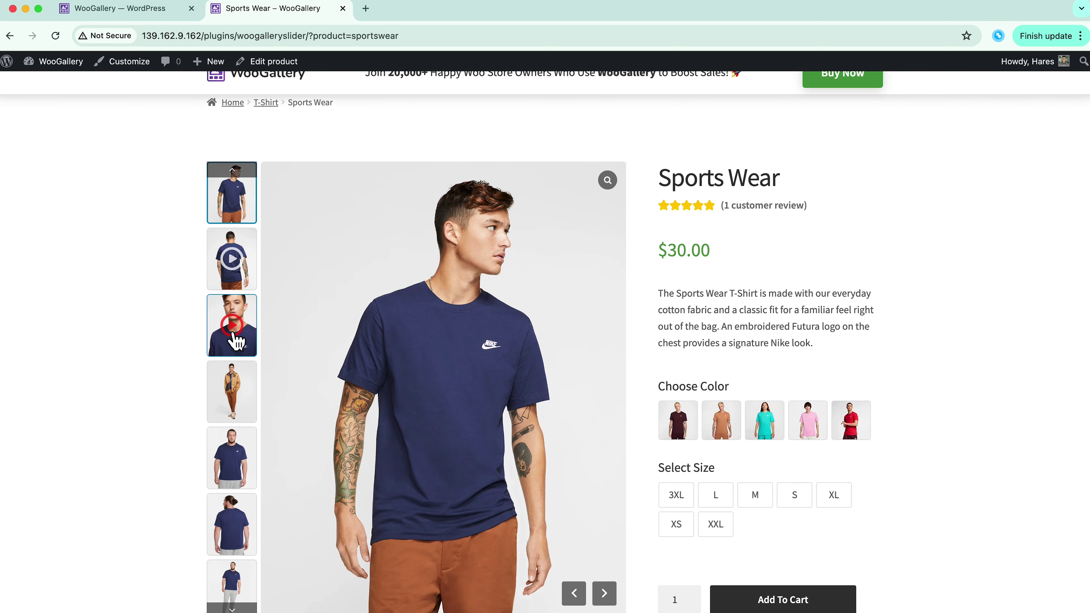
scroll(231, 344, "down", 2)
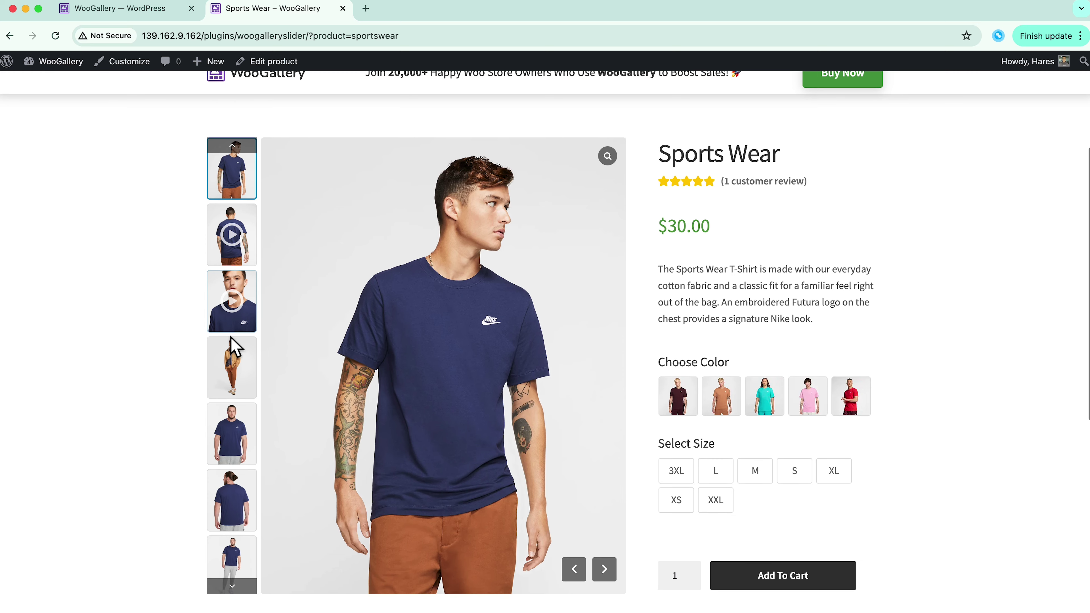
left_click(235, 306)
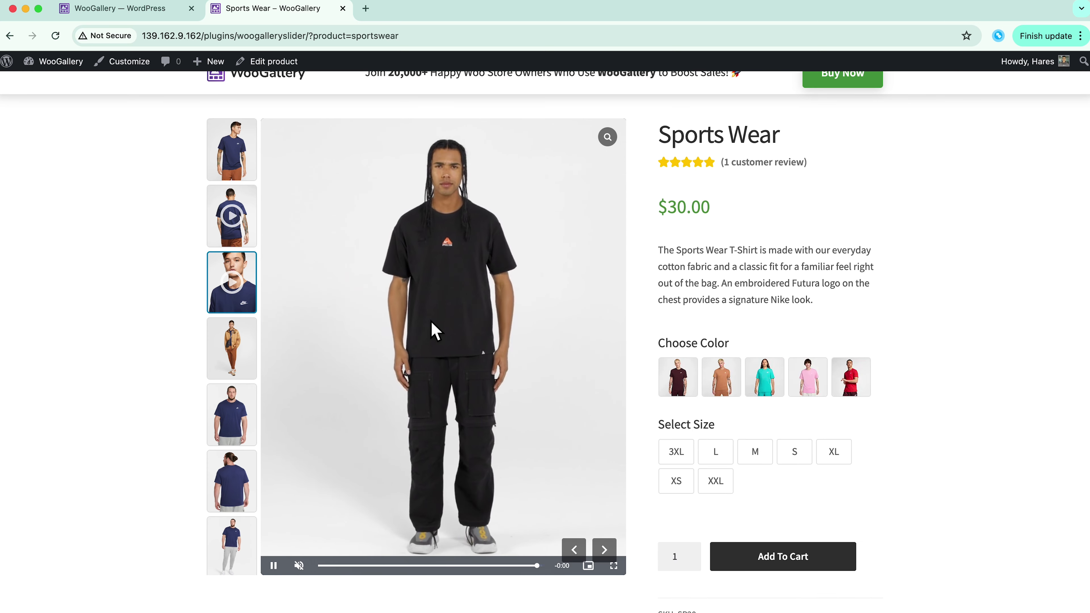
left_click(243, 171)
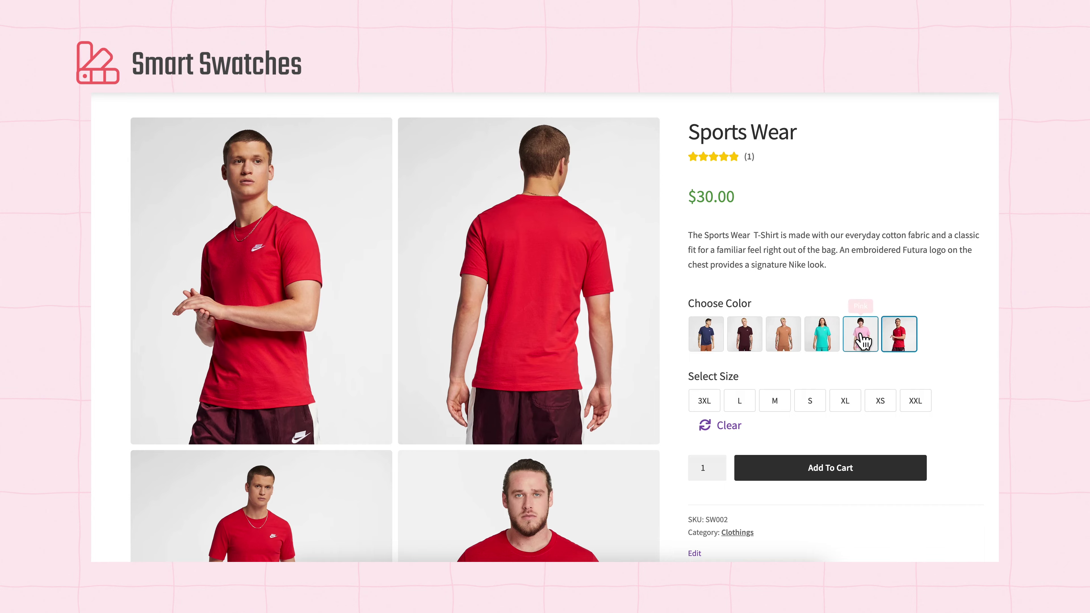
left_click(860, 334)
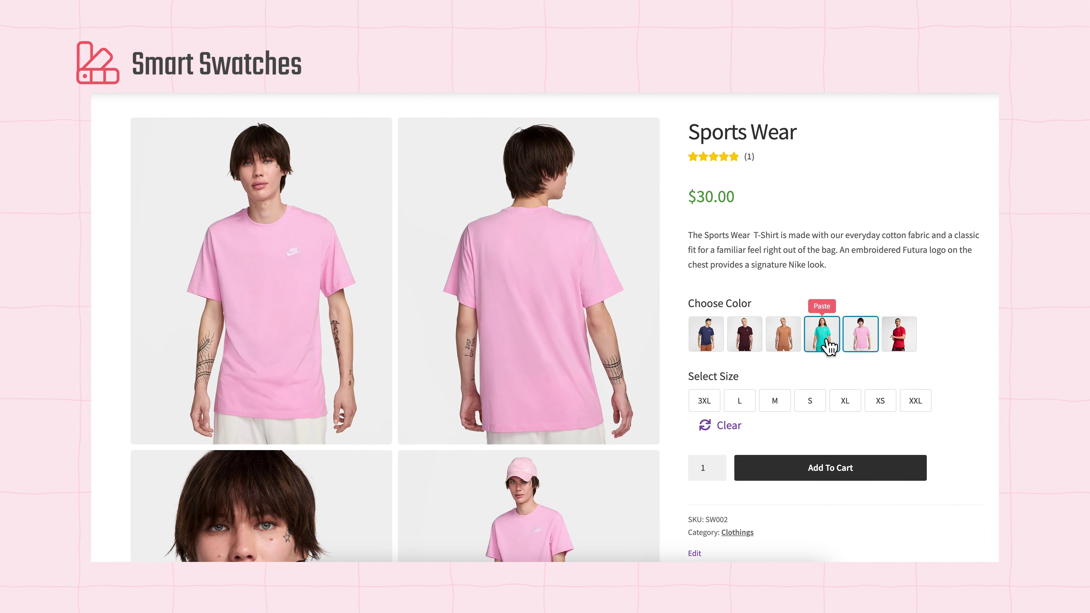
left_click(830, 347)
left_click(784, 344)
left_click(740, 343)
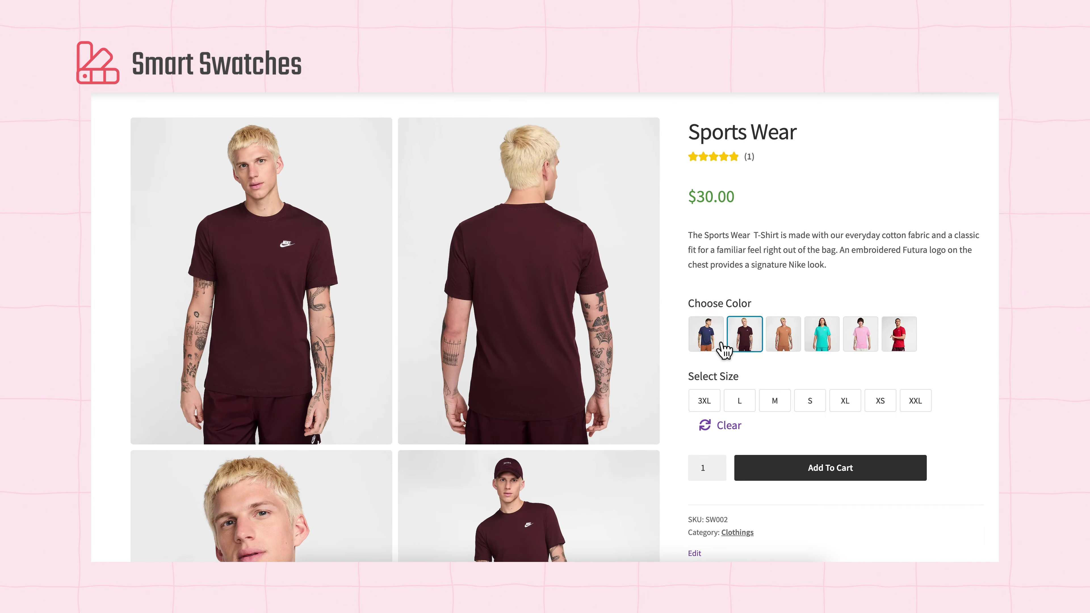
left_click(712, 344)
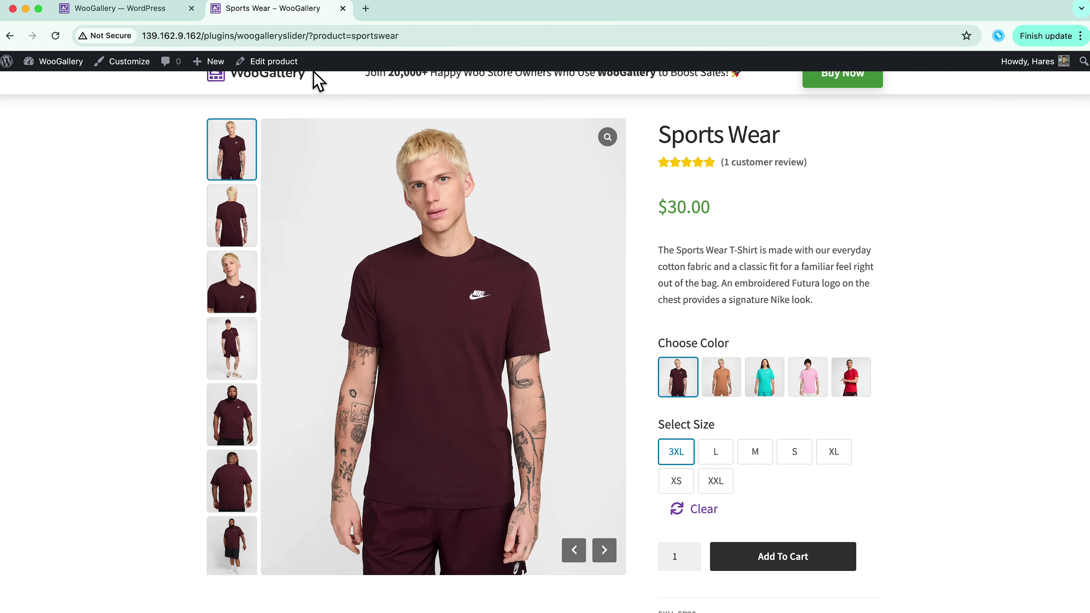
Return to the WooGallery Settings General options, showing the Thumbs Left gallery layout
left_click(148, 12)
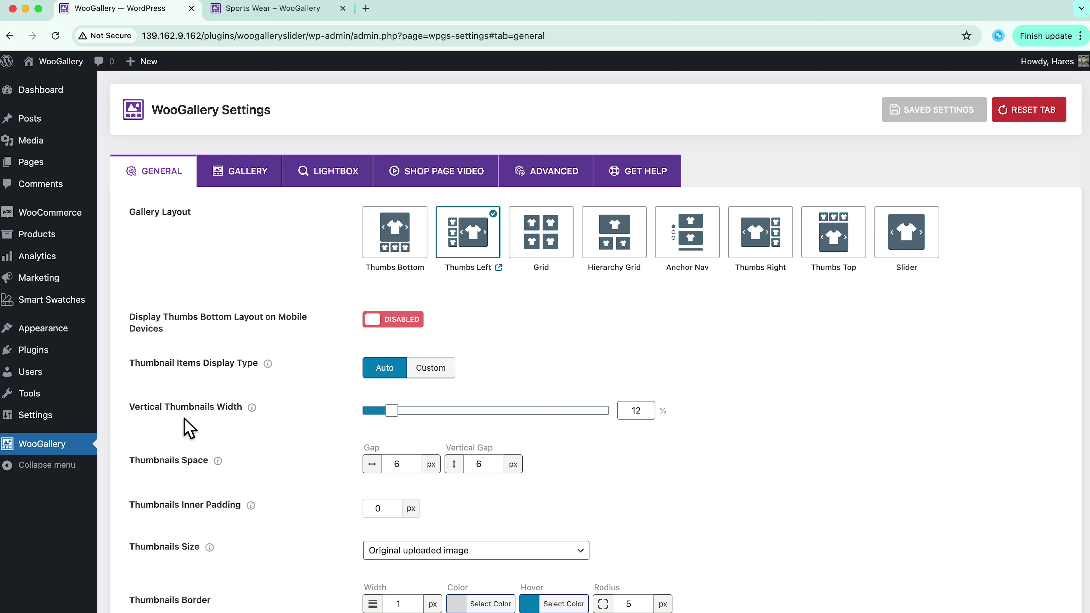
Look through the General settings, then show the Gallery slider options (AutoPlay off, Horizontal, Fade)
scroll(266, 427, "down", 5)
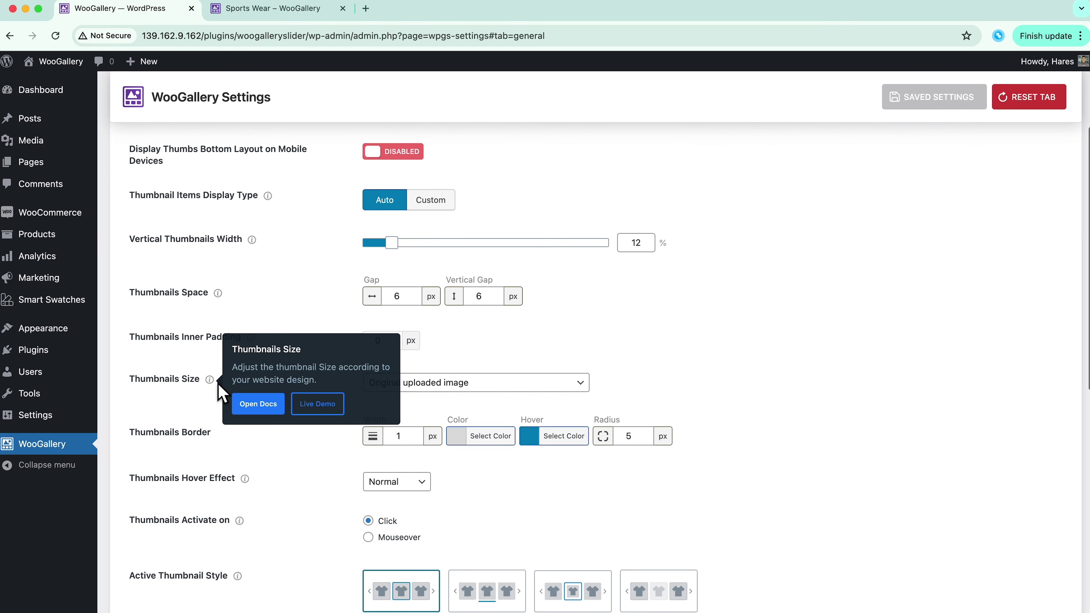
scroll(299, 420, "down", 5)
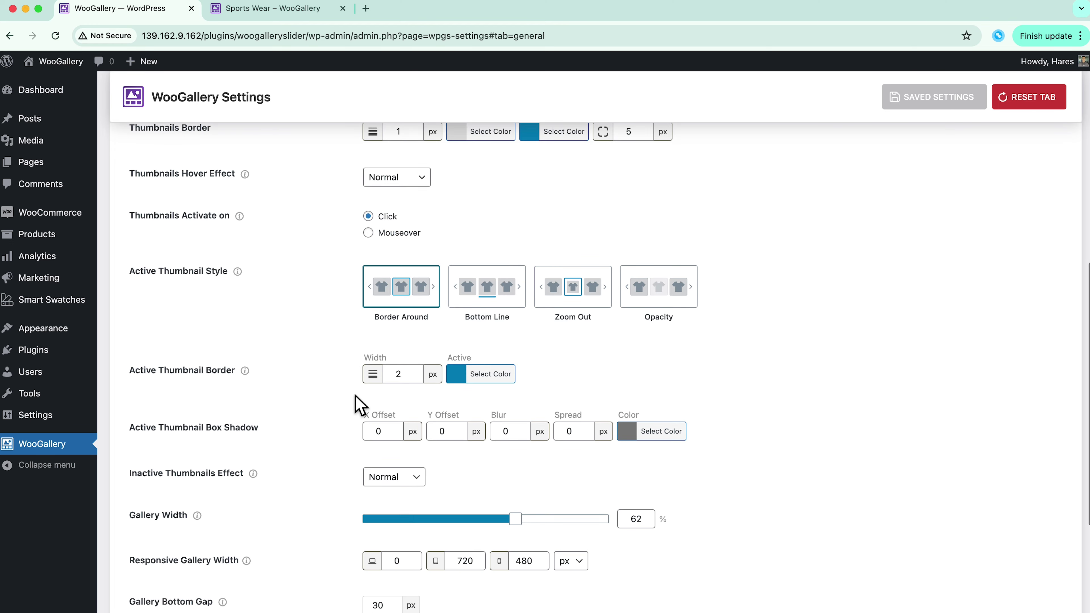
scroll(228, 471, "down", 6)
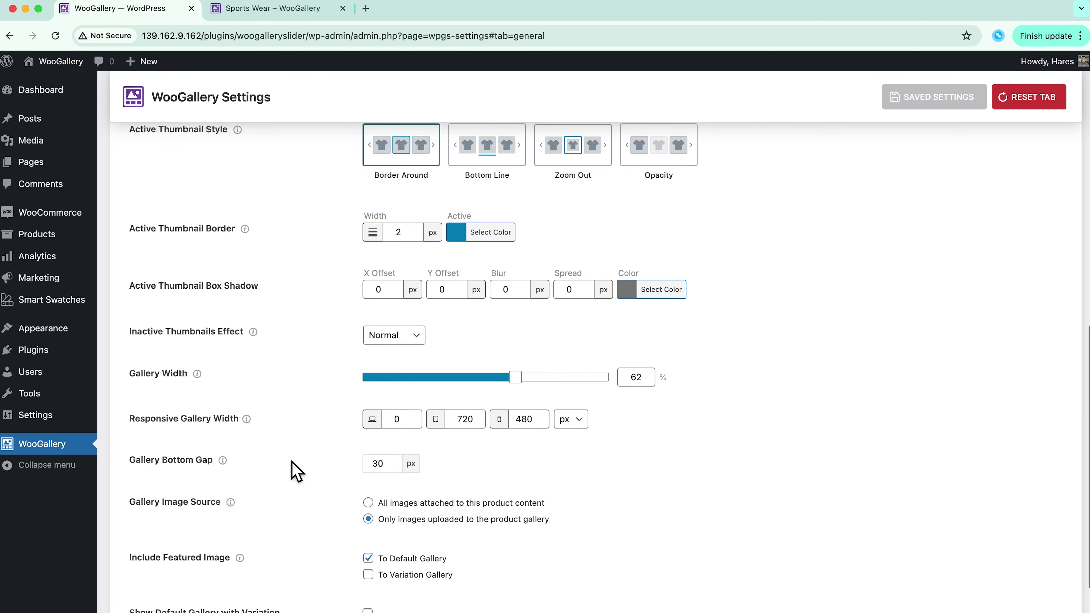
scroll(296, 471, "up", 15)
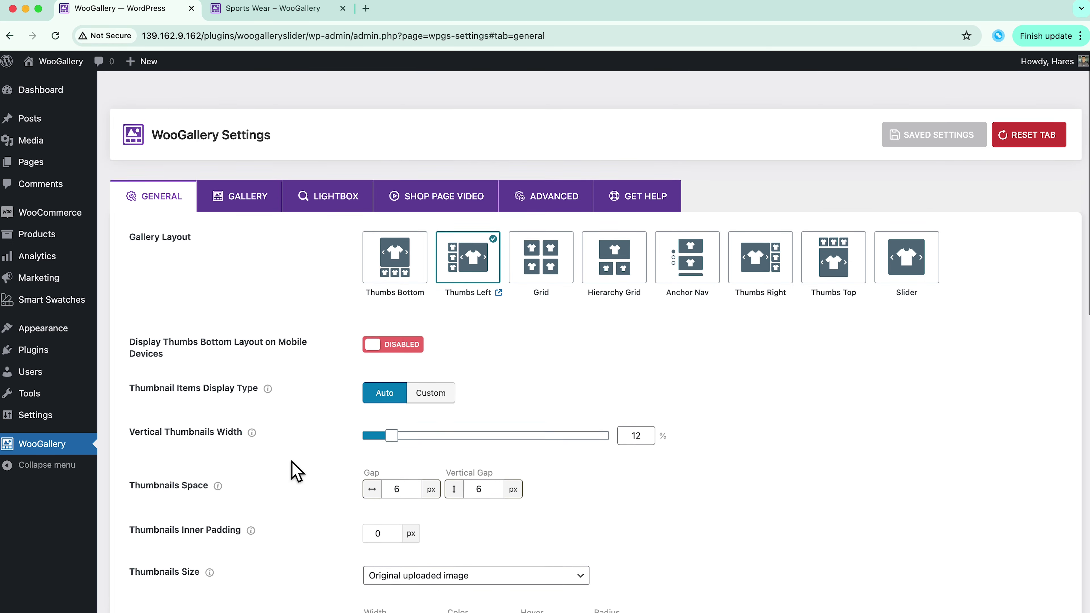
left_click(240, 172)
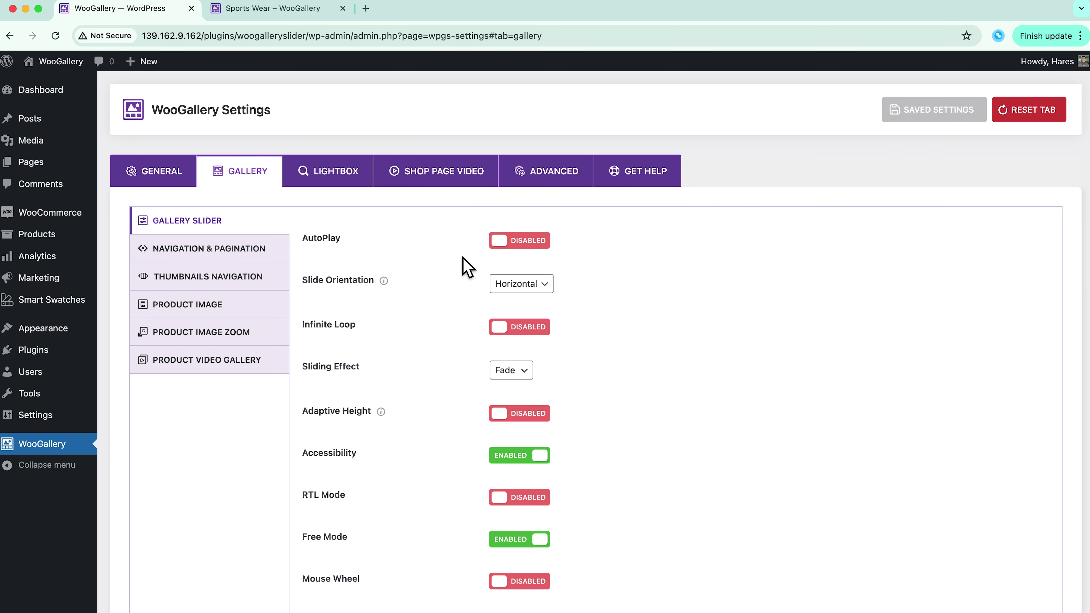
Keep Fade as the sliding effect and set Slider Pagination to SHOW
scroll(463, 258, "down", 1)
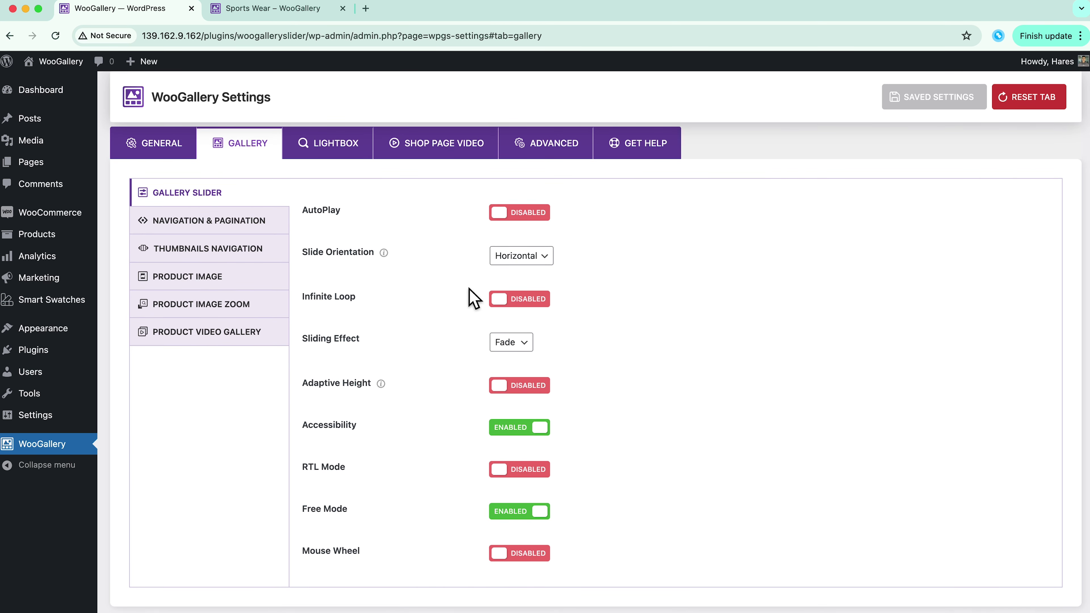
left_click(508, 344)
left_click(614, 347)
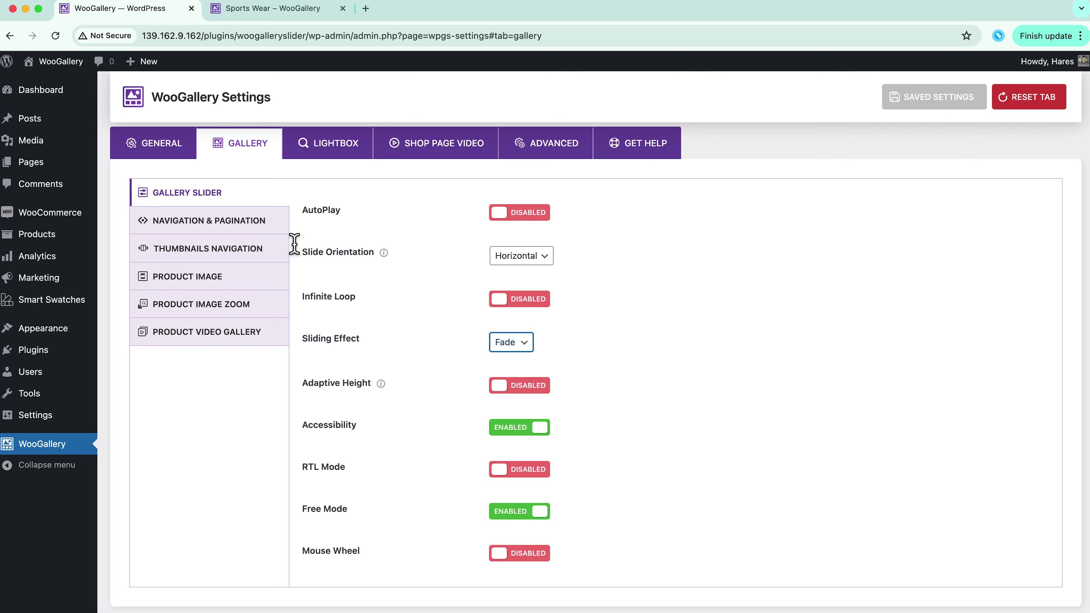
left_click(217, 224)
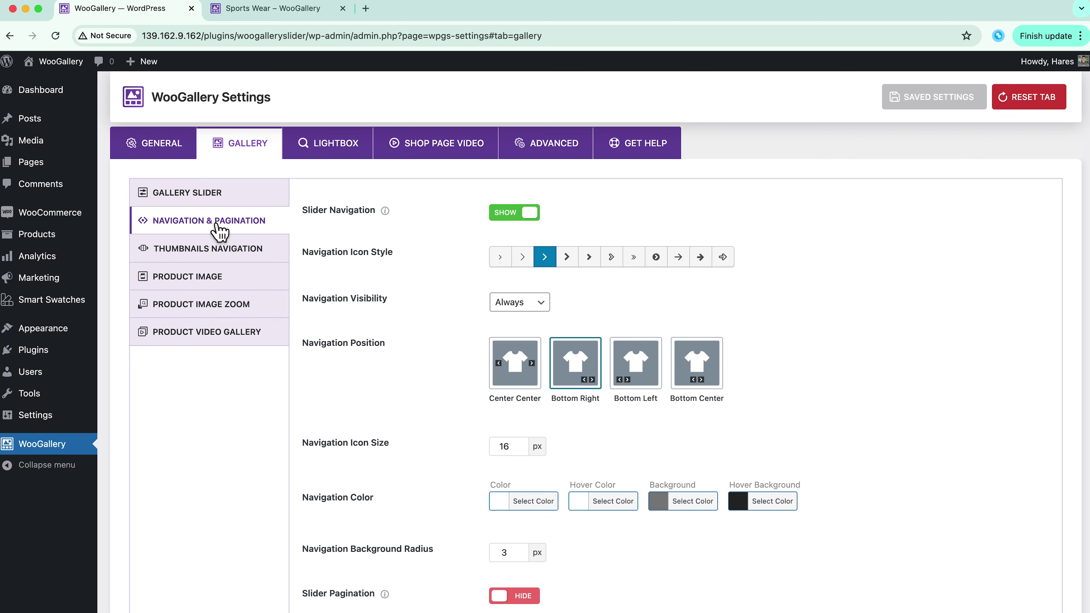
scroll(442, 318, "down", 2)
scroll(442, 318, "up", 2)
scroll(442, 317, "down", 2)
left_click(529, 554)
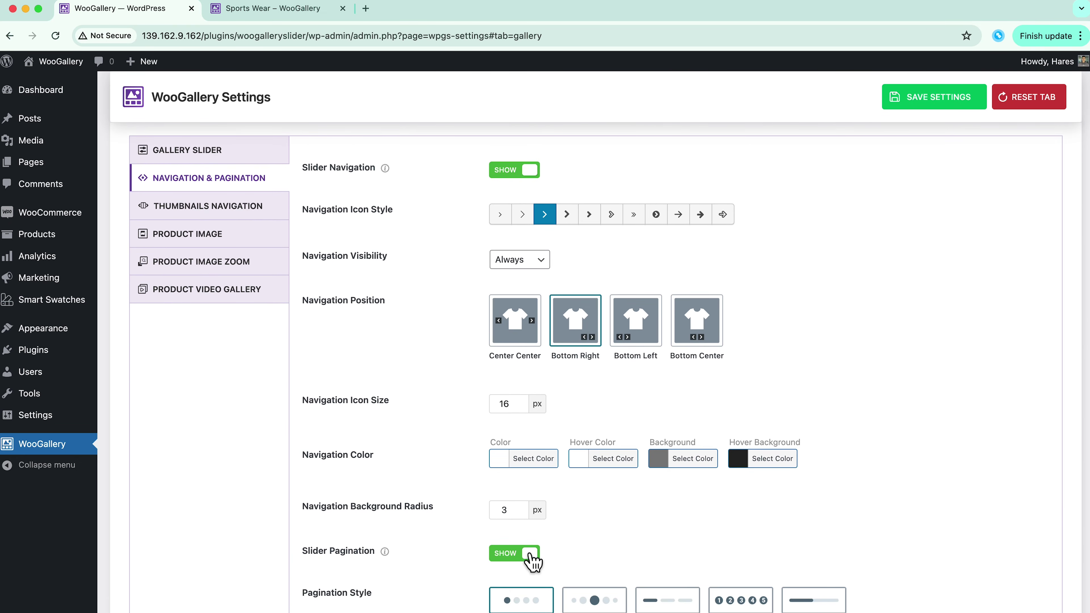
Review Thumbnails Navigation and the Product Image options (original size, 5 px border radius)
scroll(531, 558, "down", 4)
scroll(532, 563, "up", 5)
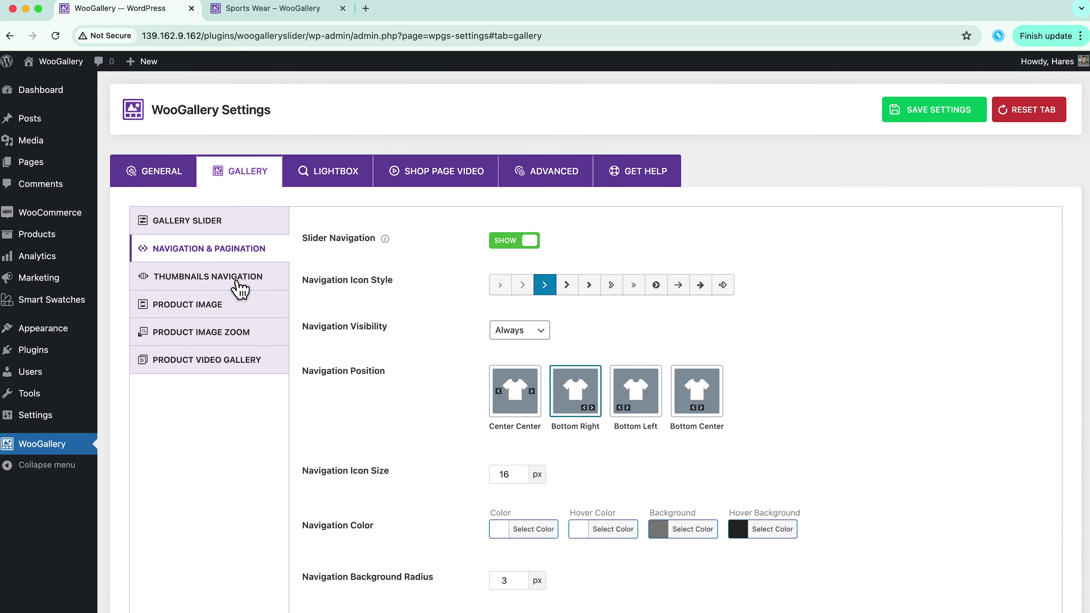
left_click(214, 277)
scroll(422, 362, "down", 3)
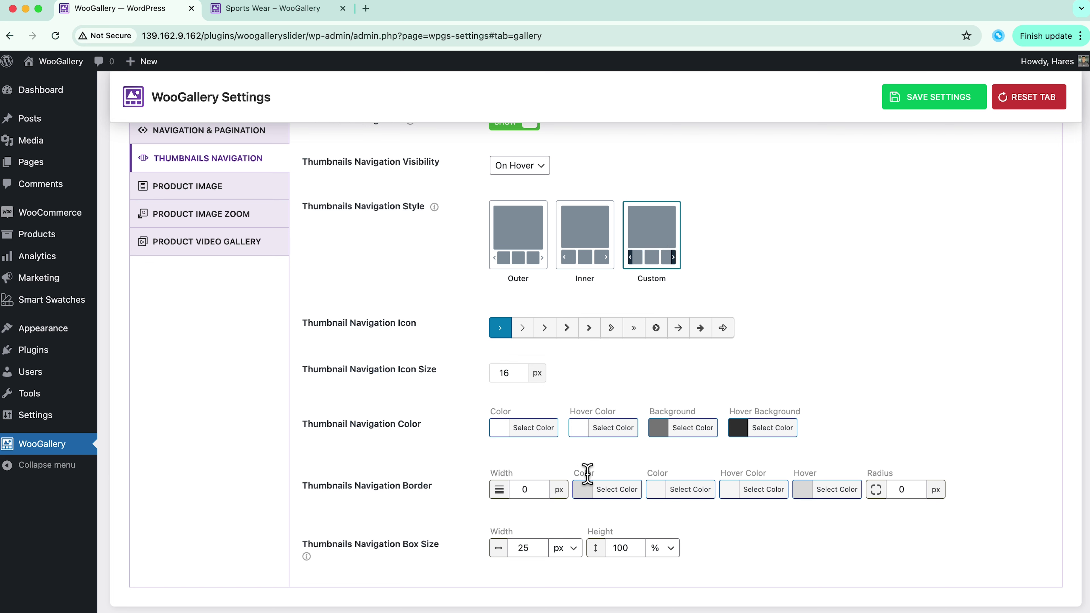
left_click(235, 189)
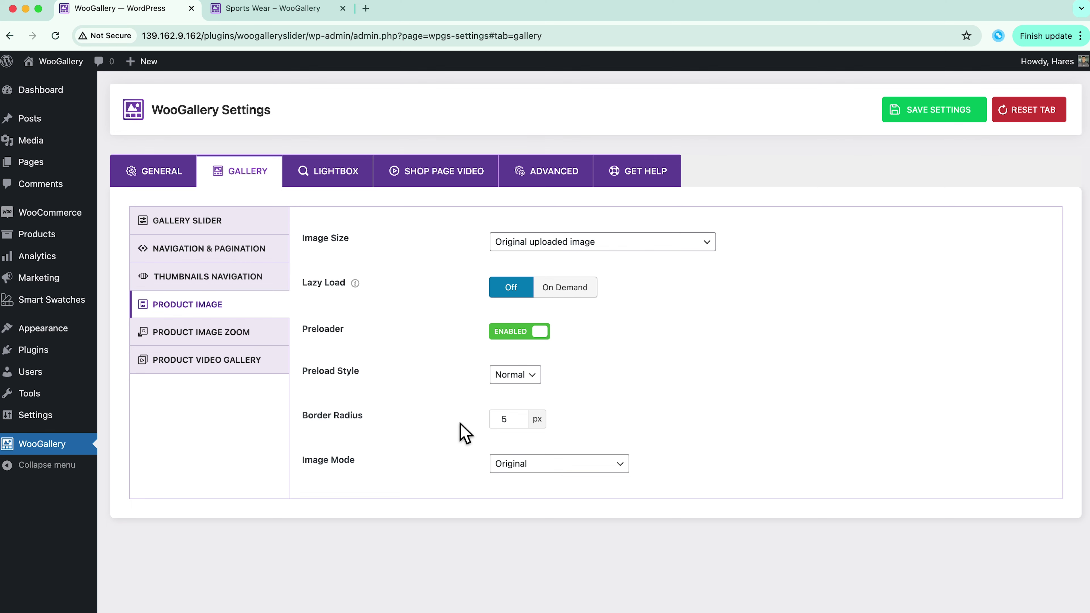
Enable Image Zoom, compare Right Side and Magnific, and keep Right Side at 2x scale
left_click(201, 337)
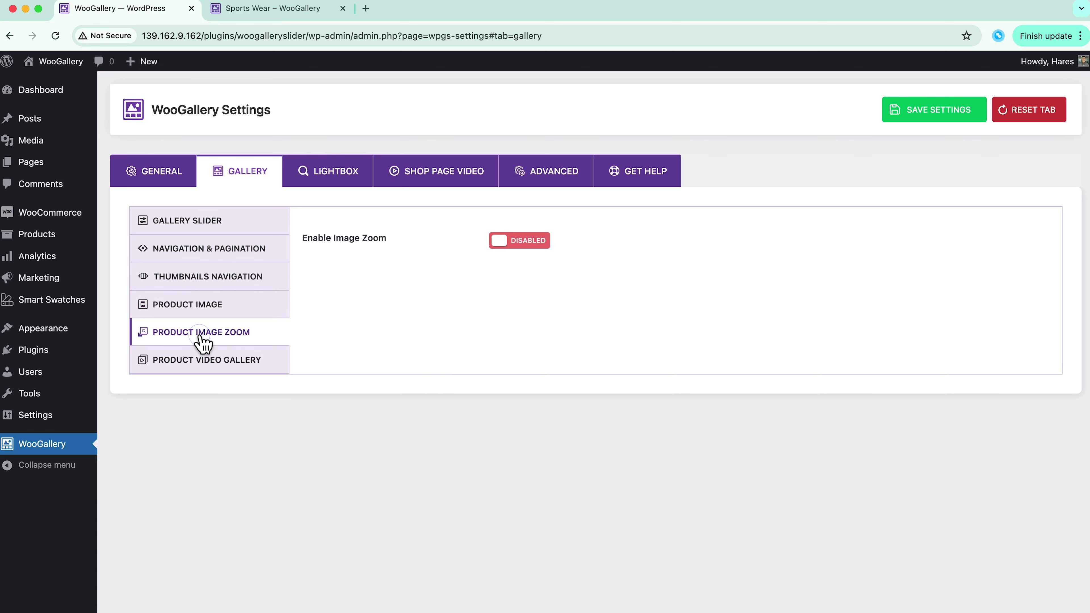
left_click(530, 247)
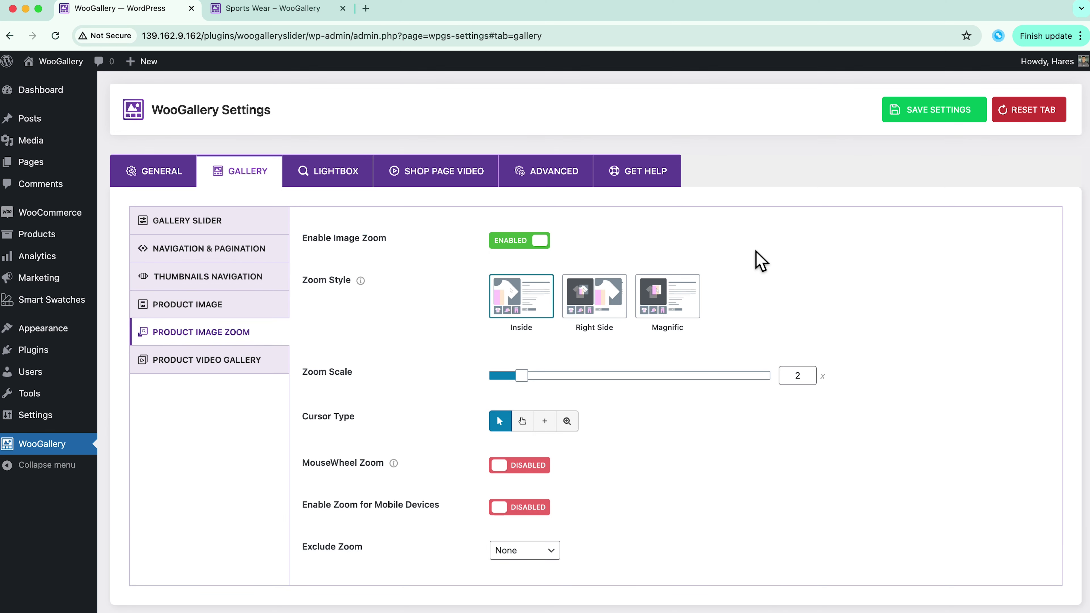
left_click(595, 317)
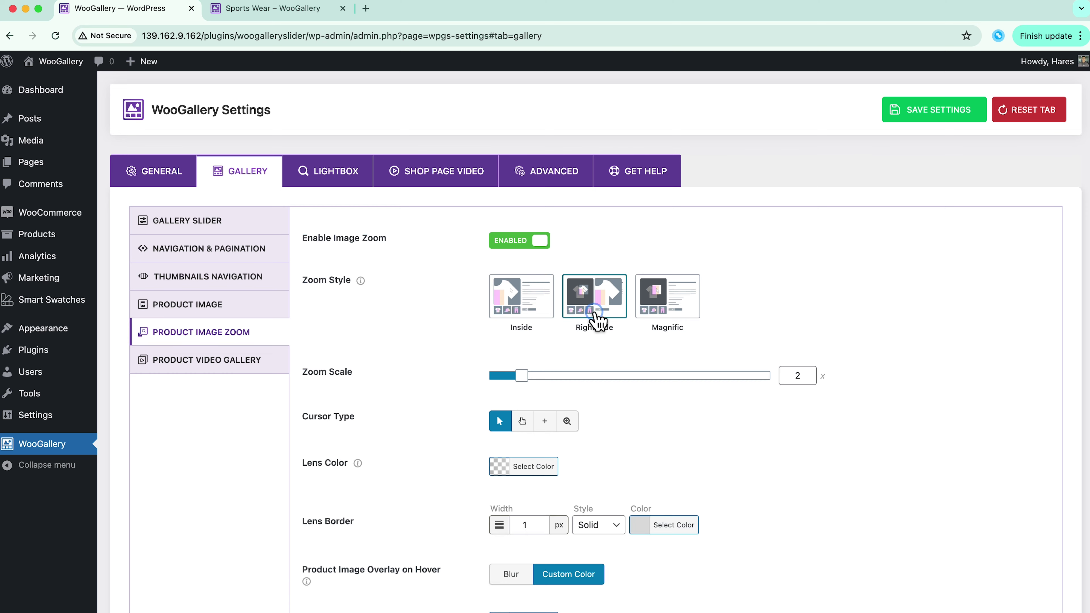
left_click(665, 324)
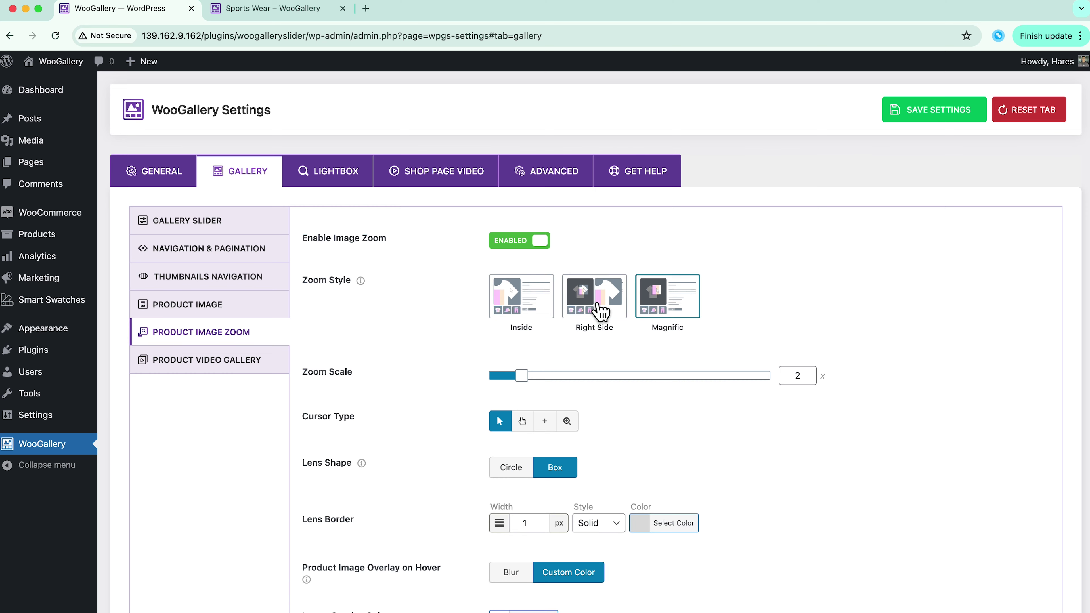
left_click(595, 308)
scroll(599, 403, "down", 2)
scroll(600, 403, "down", 5)
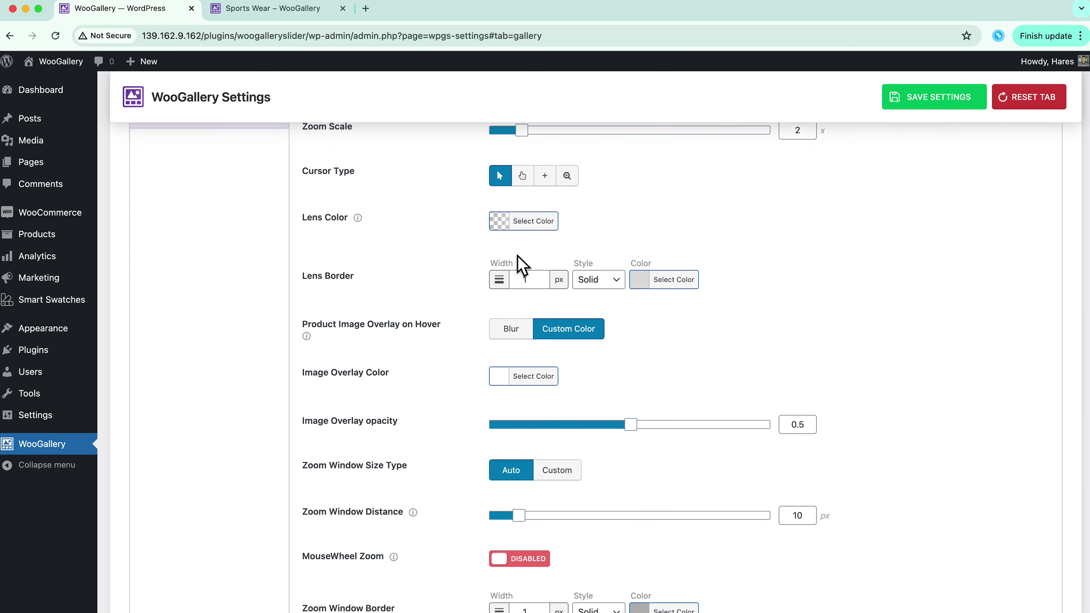
scroll(507, 292, "down", 3)
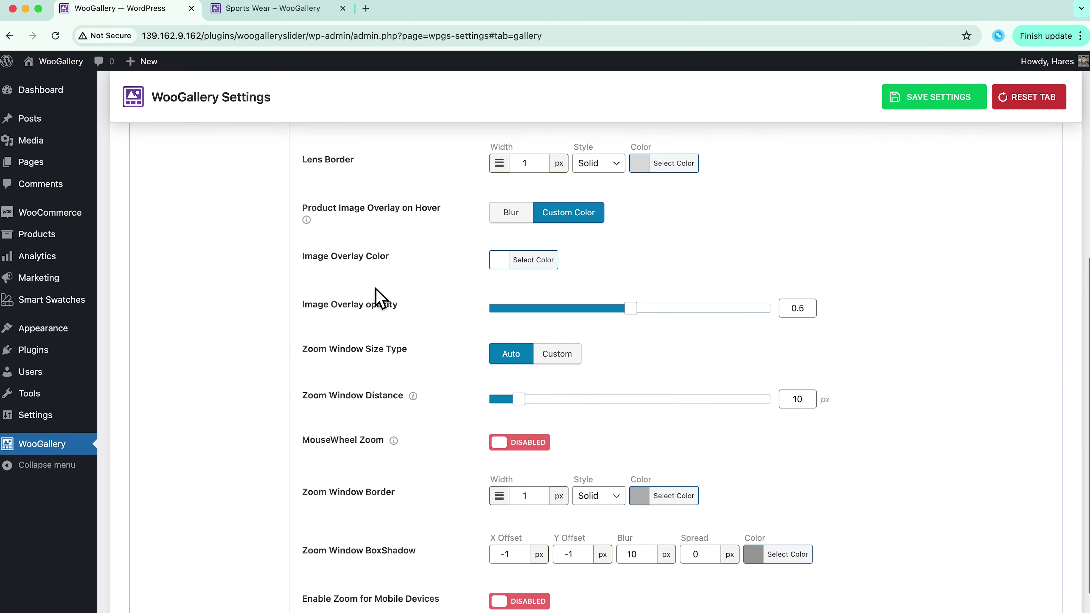
scroll(455, 408, "down", 4)
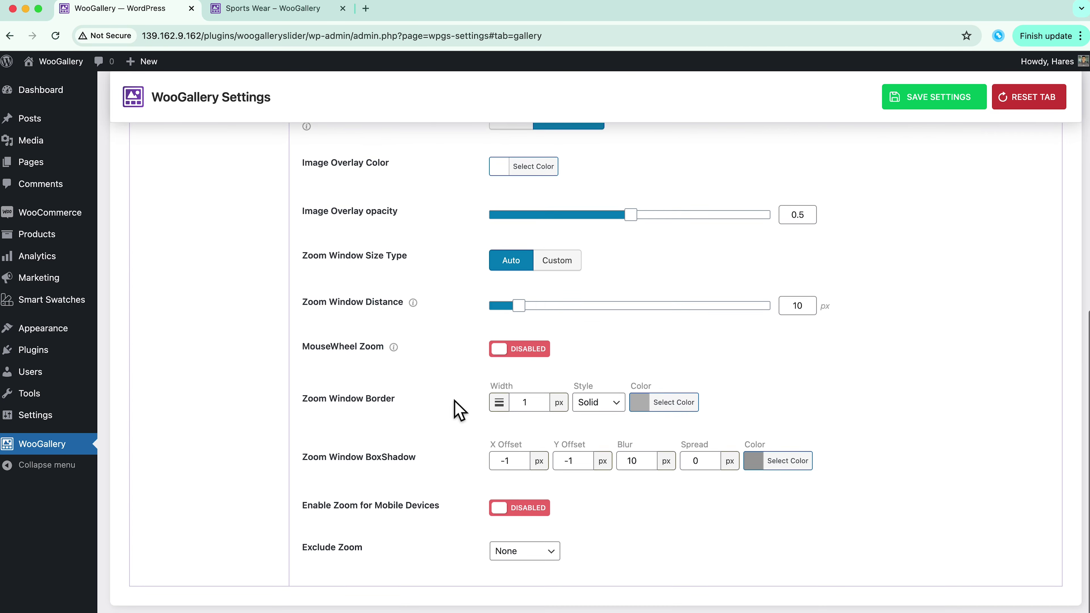
scroll(455, 409, "up", 9)
scroll(455, 409, "up", 3)
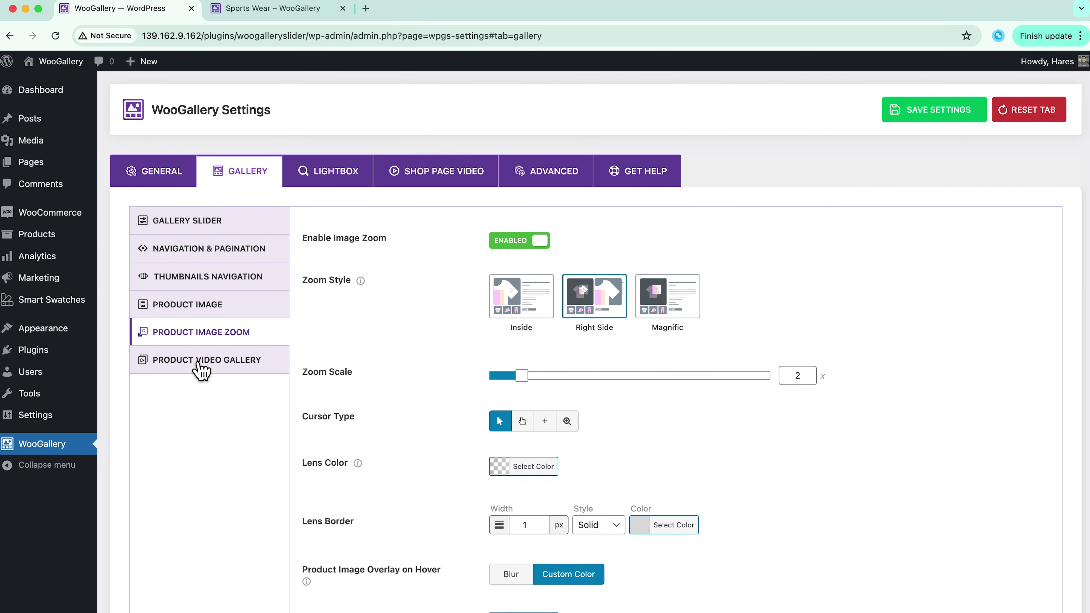
Keep Inline video play mode and set the self-hosted video player style to Custom
left_click(198, 361)
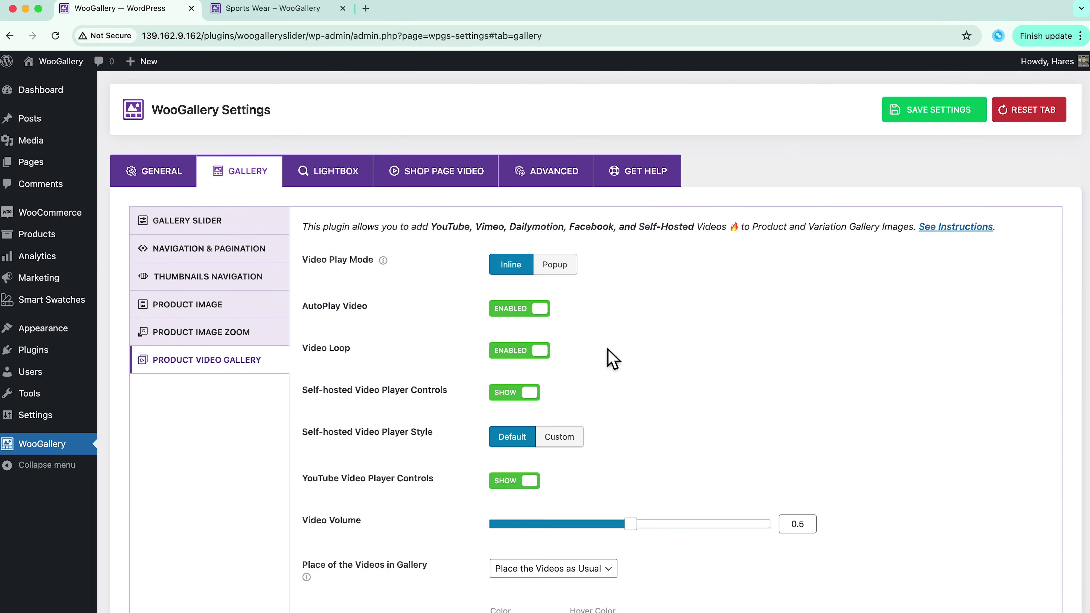
scroll(612, 358, "down", 2)
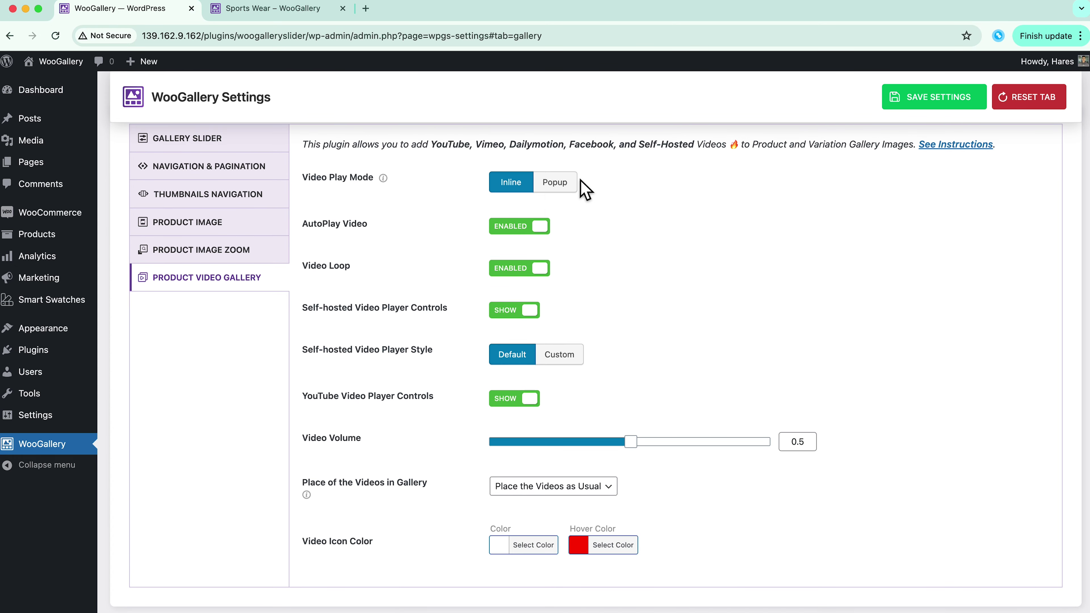
left_click(557, 182)
left_click(512, 266)
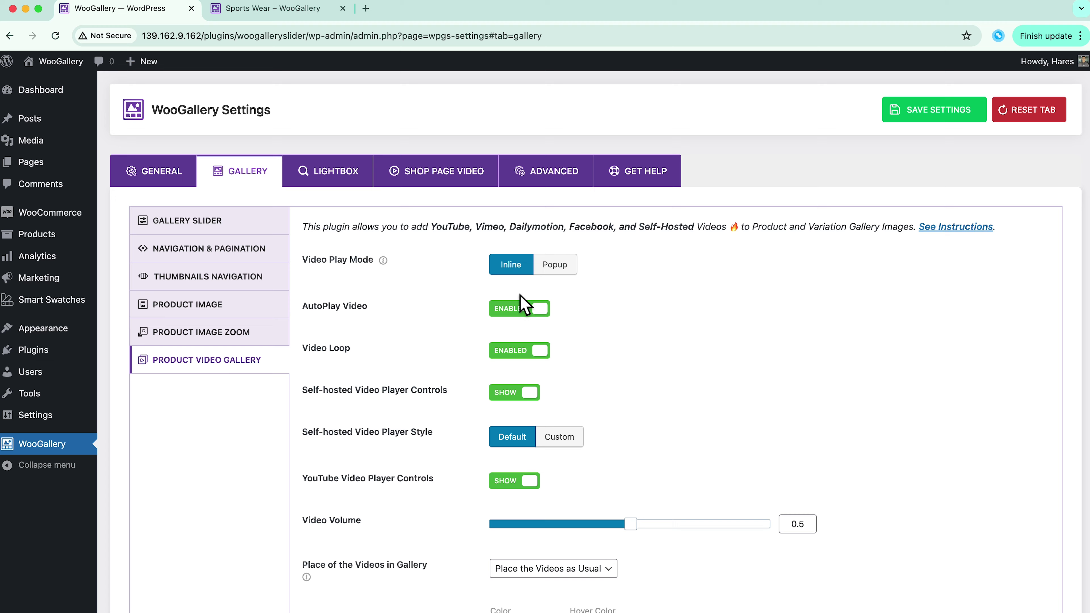
scroll(618, 395, "down", 2)
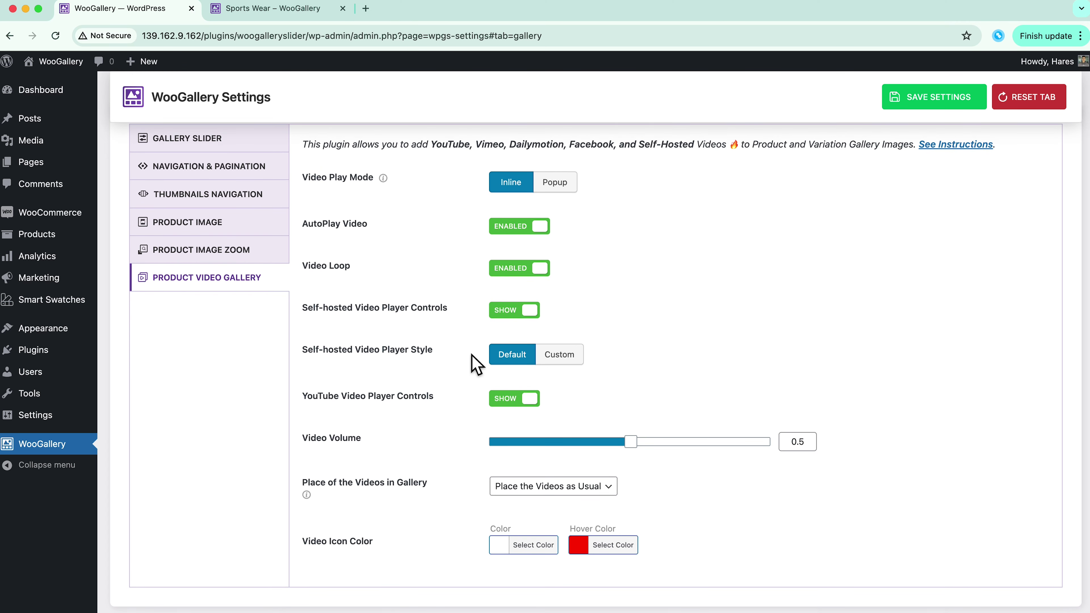
left_click(556, 357)
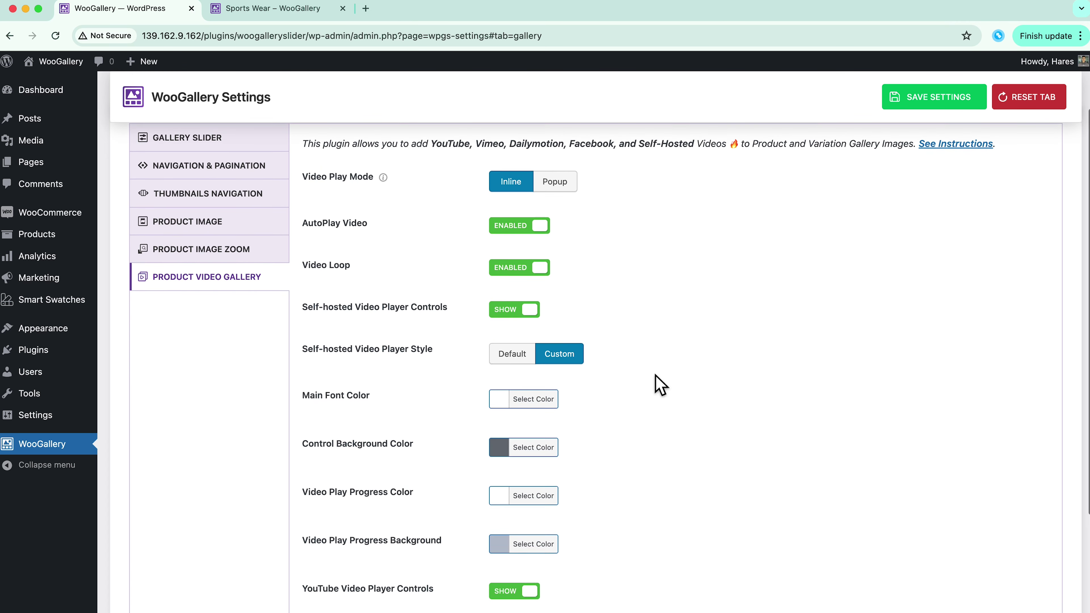
Look over the remaining video options, then show the Lightbox settings
scroll(659, 383, "down", 5)
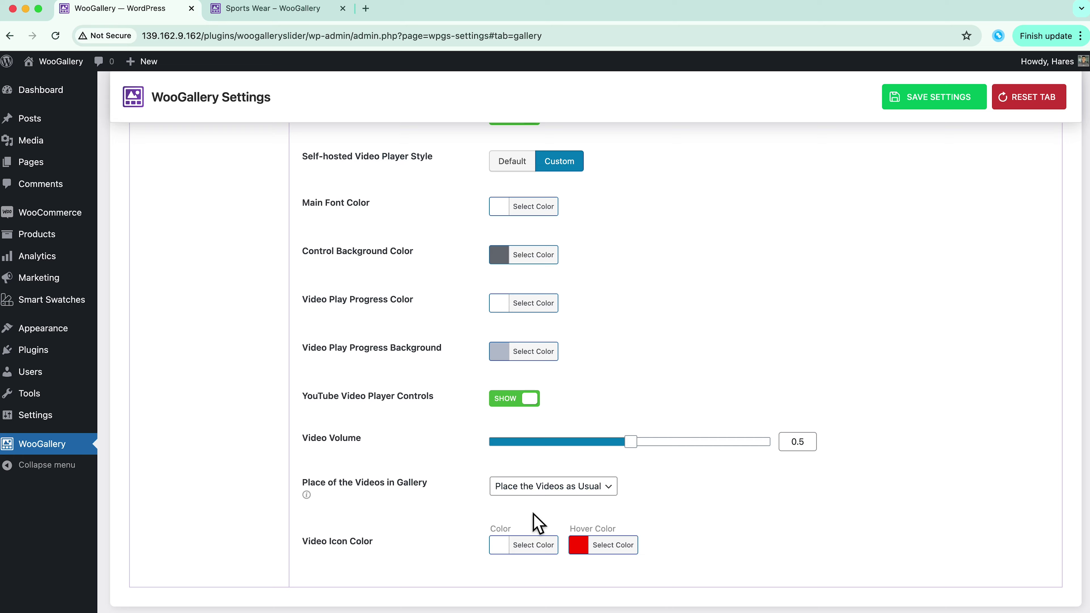
scroll(536, 522, "up", 7)
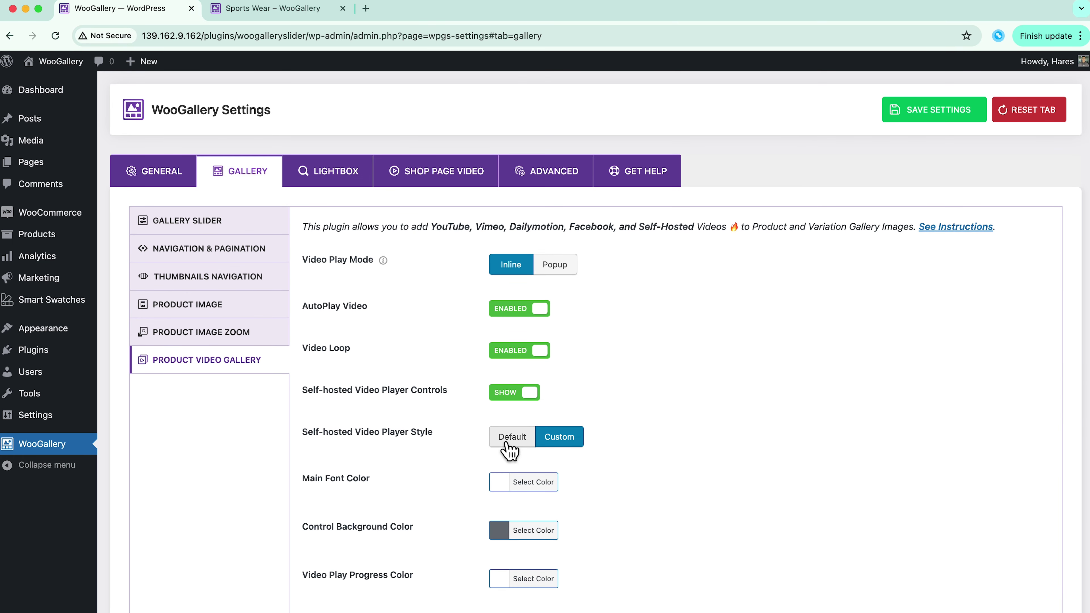
left_click(334, 180)
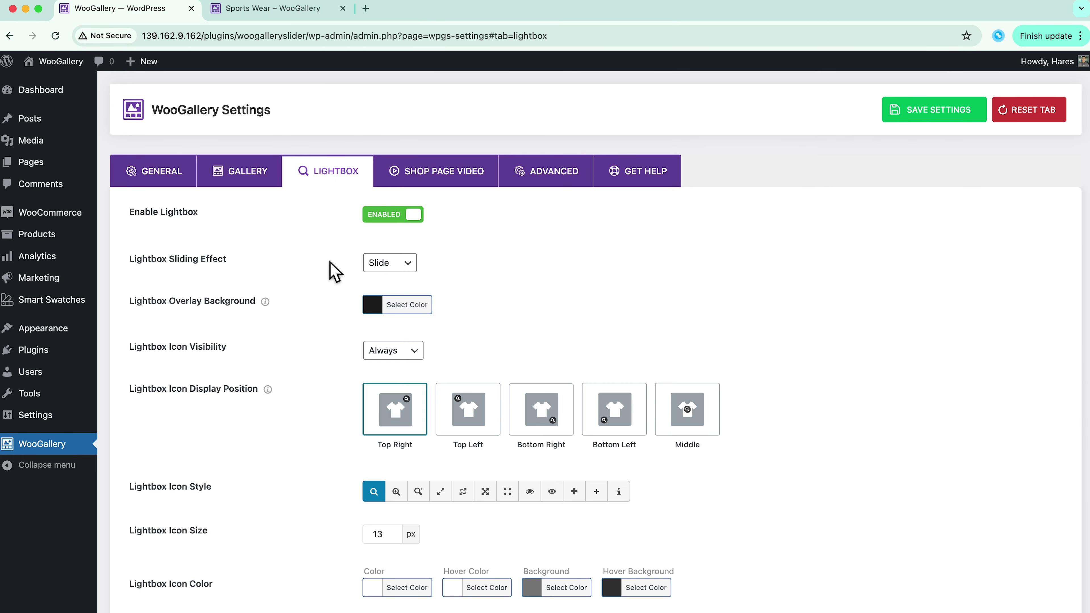
Review the Lightbox options (Slide effect, Top Right icon, 13 px), then show Shop Page Video
scroll(334, 271, "down", 3)
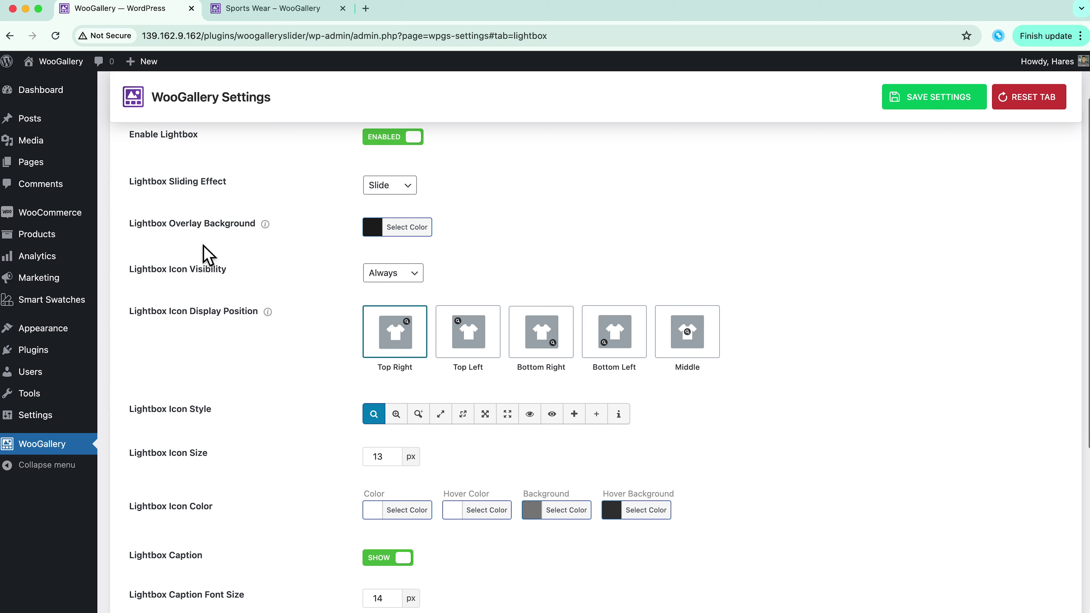
scroll(462, 244, "down", 3)
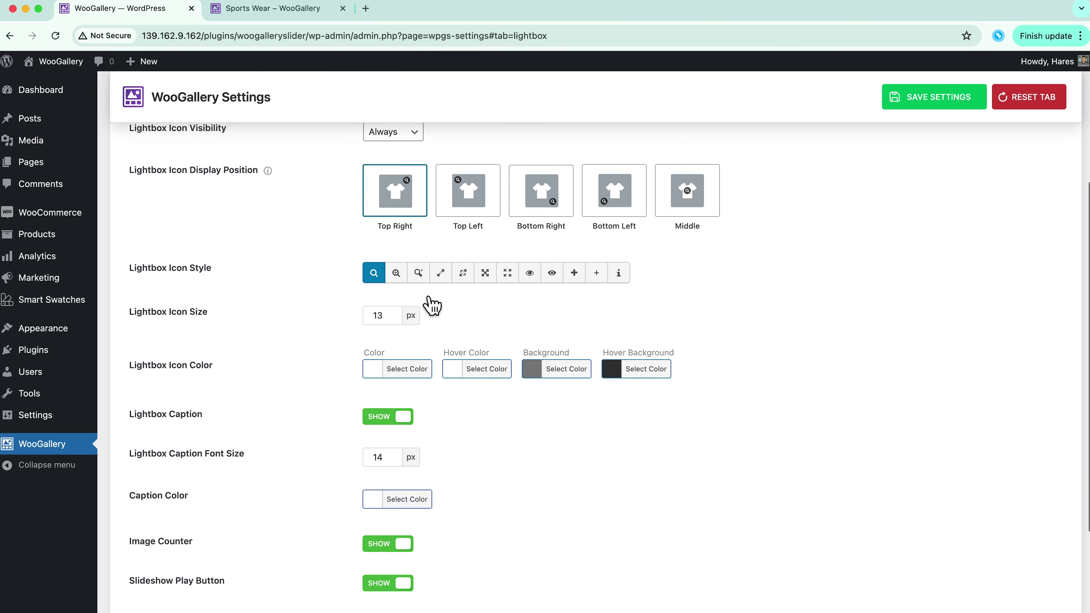
scroll(382, 274, "down", 4)
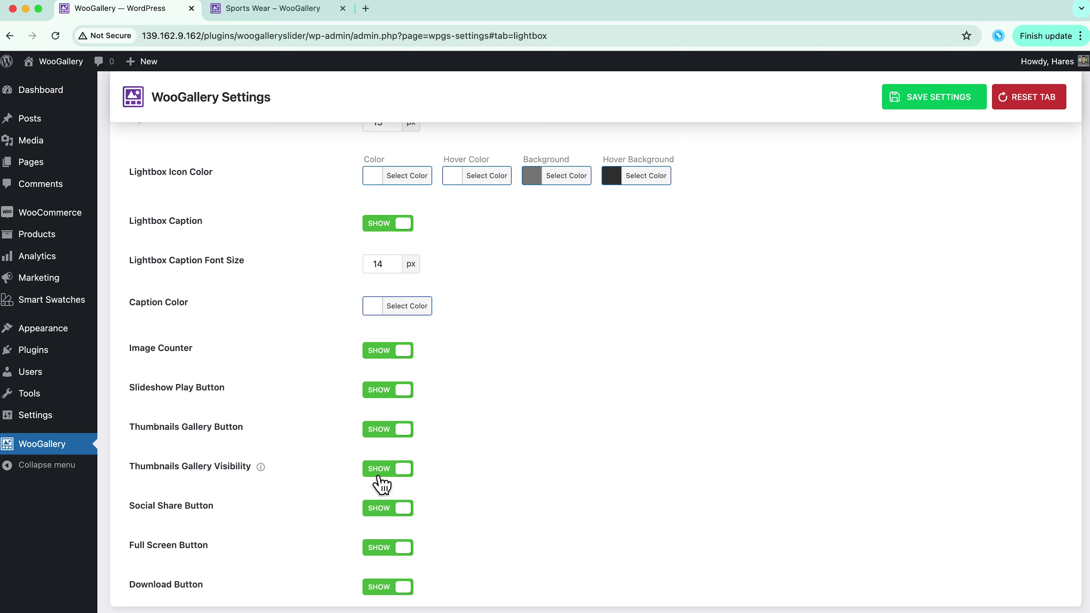
scroll(379, 477, "up", 10)
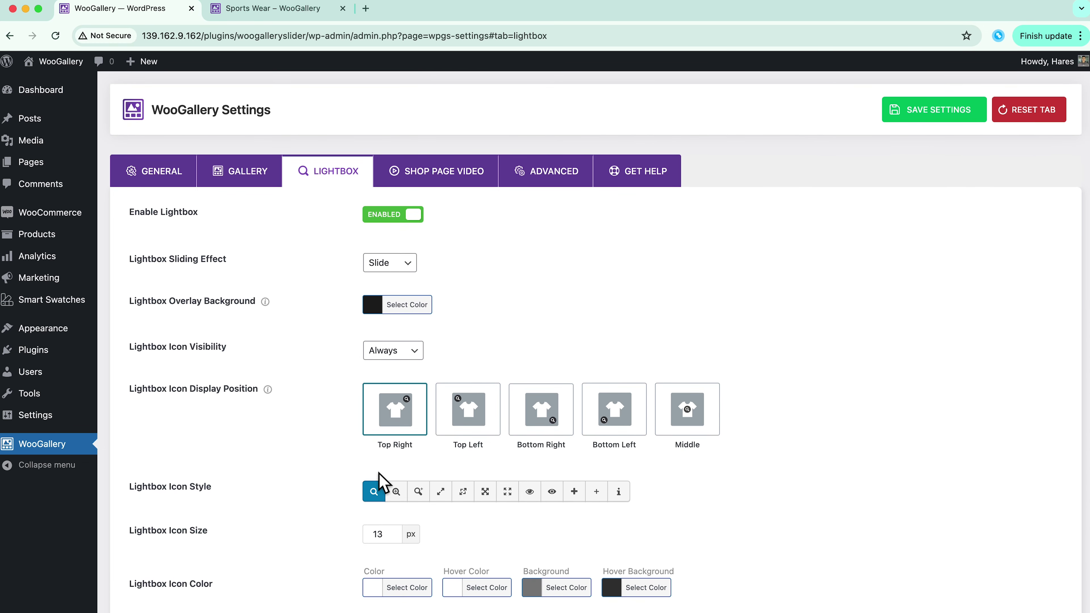
left_click(449, 177)
Set Show Product Video on the Shop Page to SHOW and review its icon position and aspect ratio
left_click(395, 217)
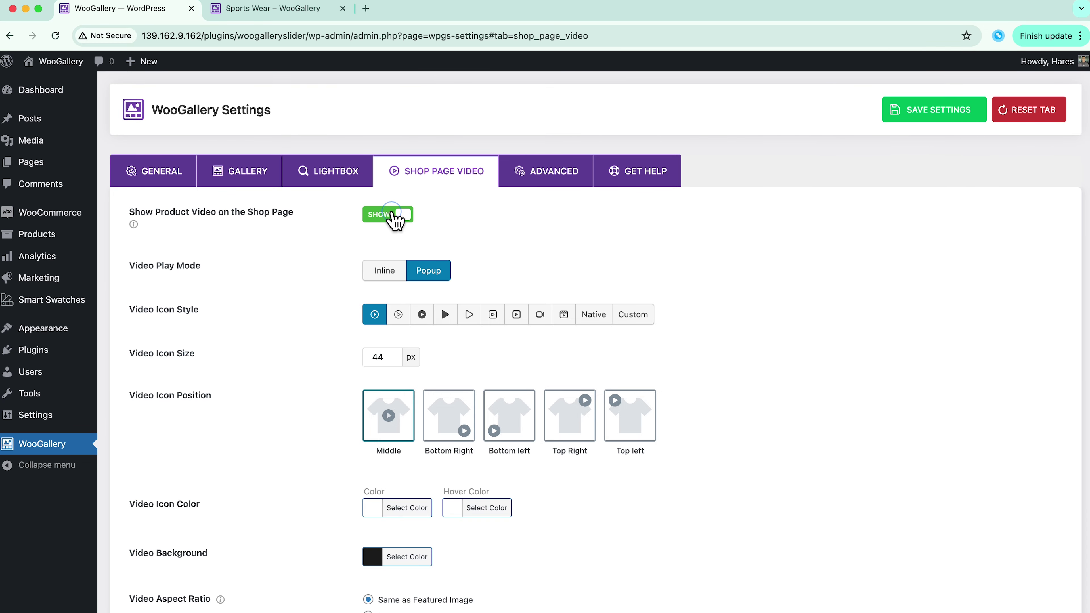
scroll(407, 296, "down", 5)
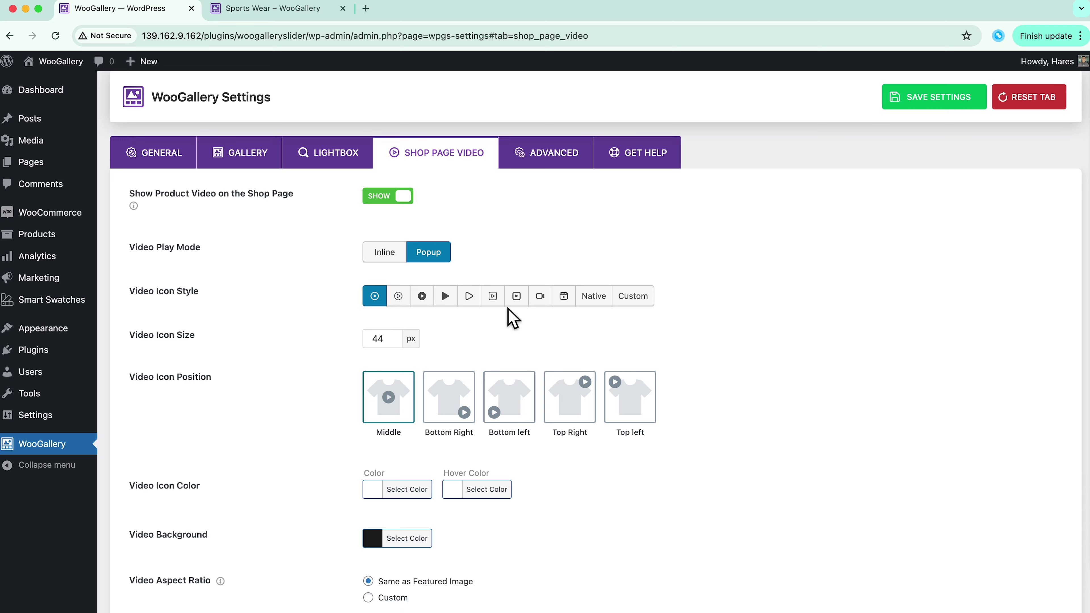